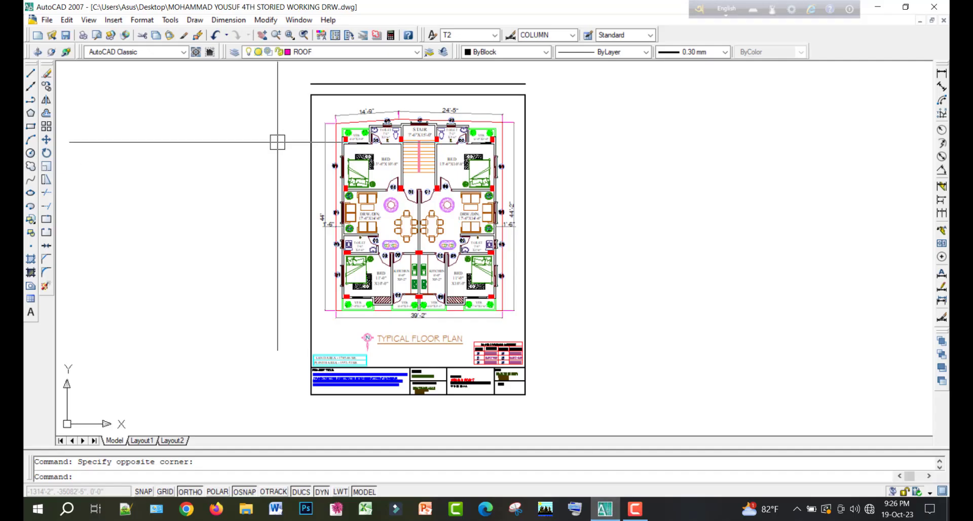
pyautogui.scroll(3, 345, 138)
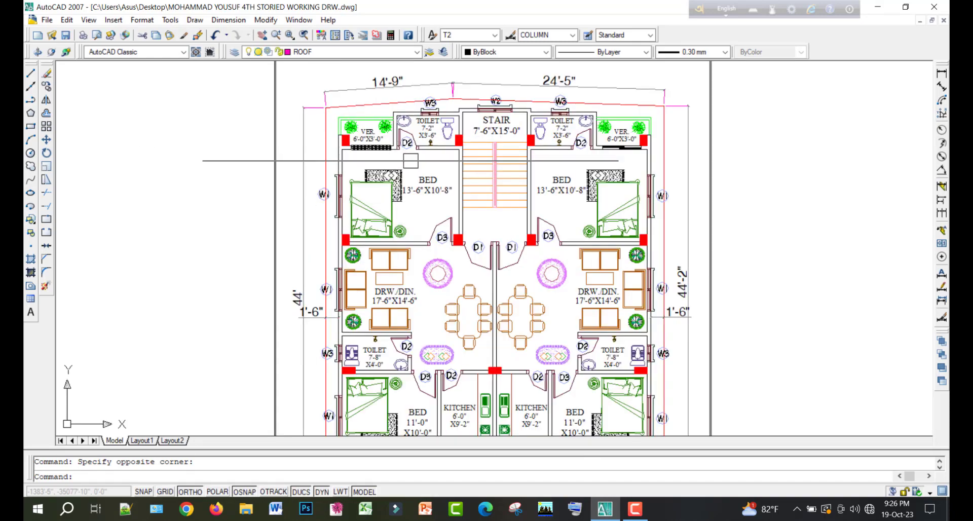
pyautogui.moveTo(411, 161); pyautogui.dragTo(371, 294, button='middle')
pyautogui.scroll(-4, 357, 182)
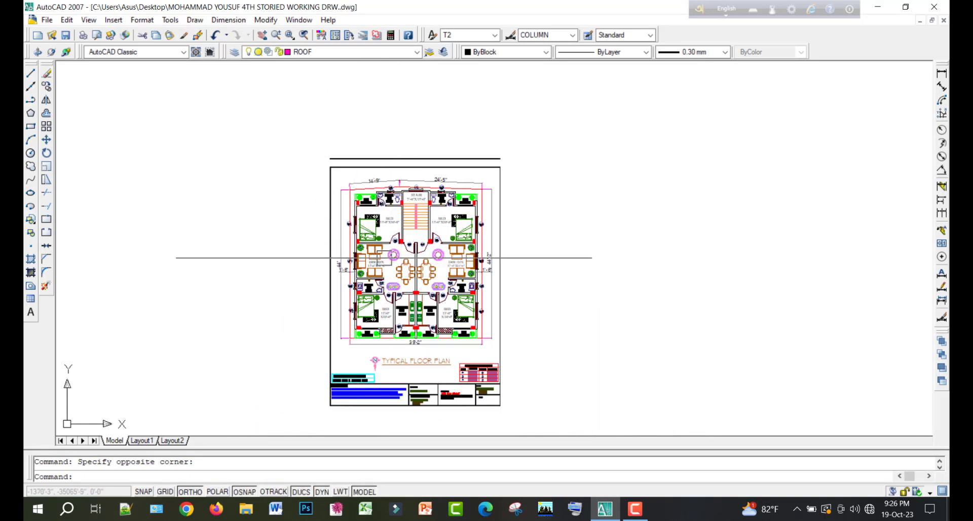
pyautogui.scroll(2, 448, 230)
pyautogui.scroll(-4, 443, 198)
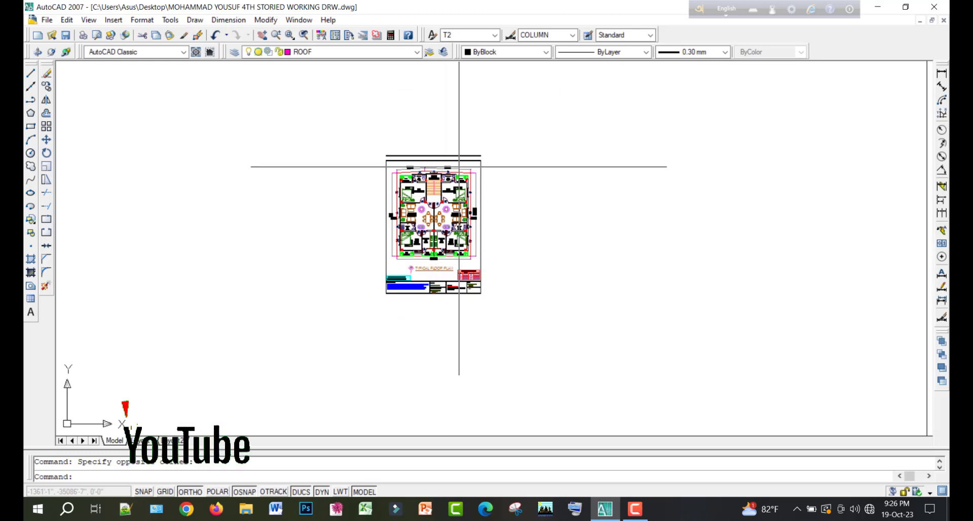
pyautogui.scroll(3, 445, 191)
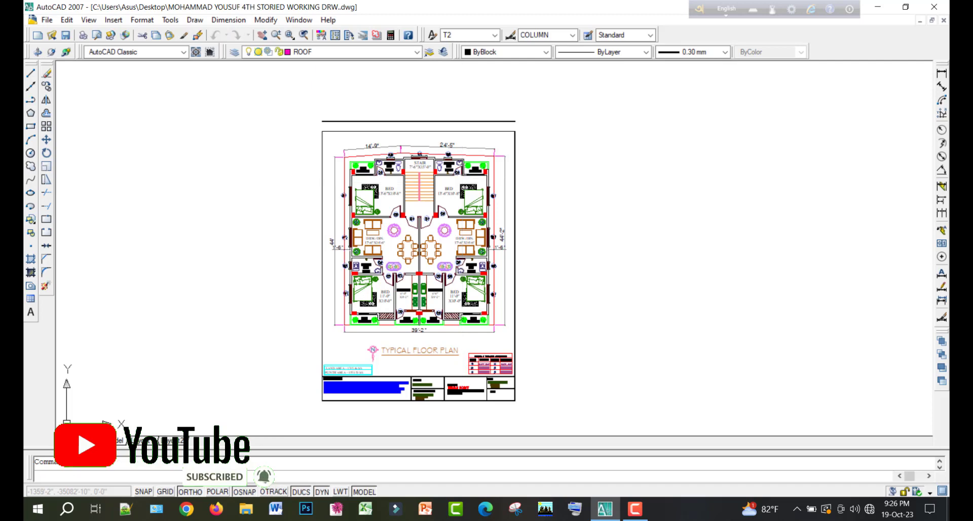
# Start a plot of the model and choose DWG To PDF.pc3 as the plotter
pyautogui.hotkey('ctrl', 'p')
pyautogui.click(438, 169)
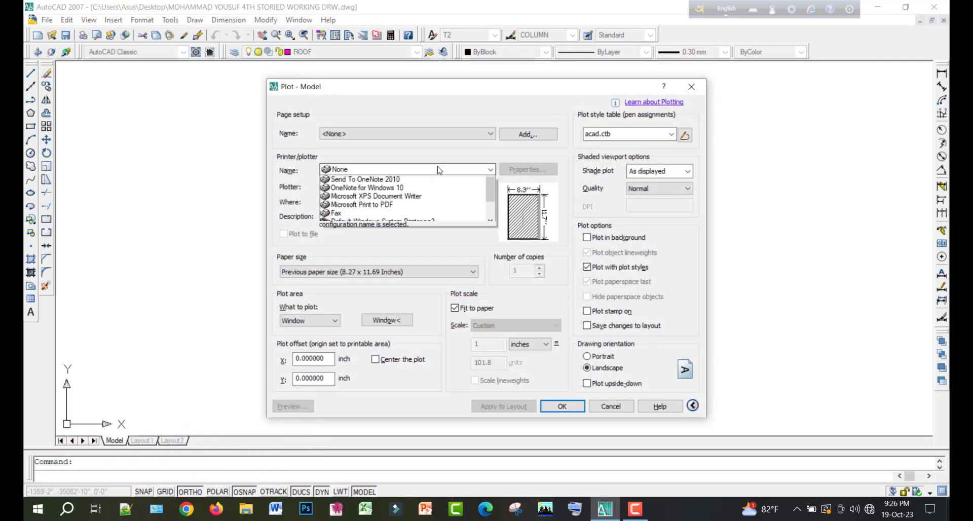
pyautogui.scroll(-1, 388, 214)
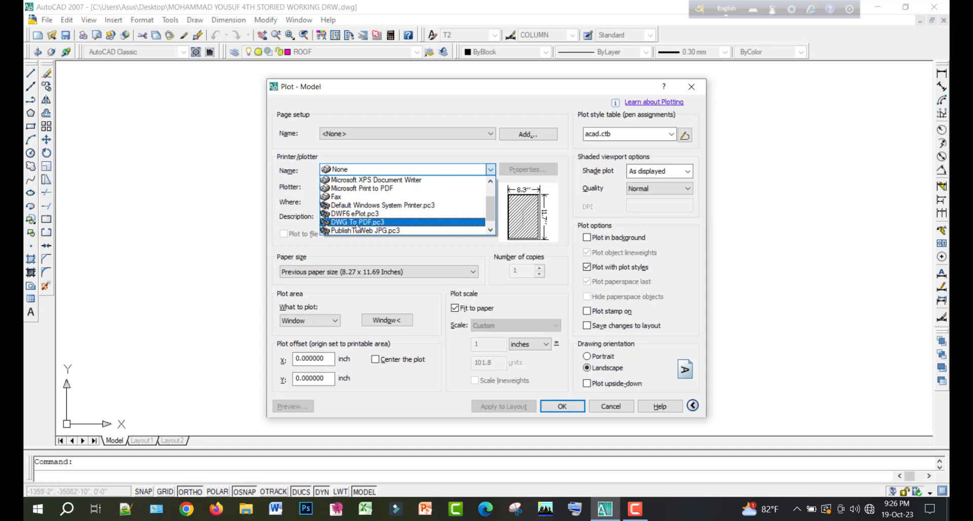
pyautogui.click(356, 223)
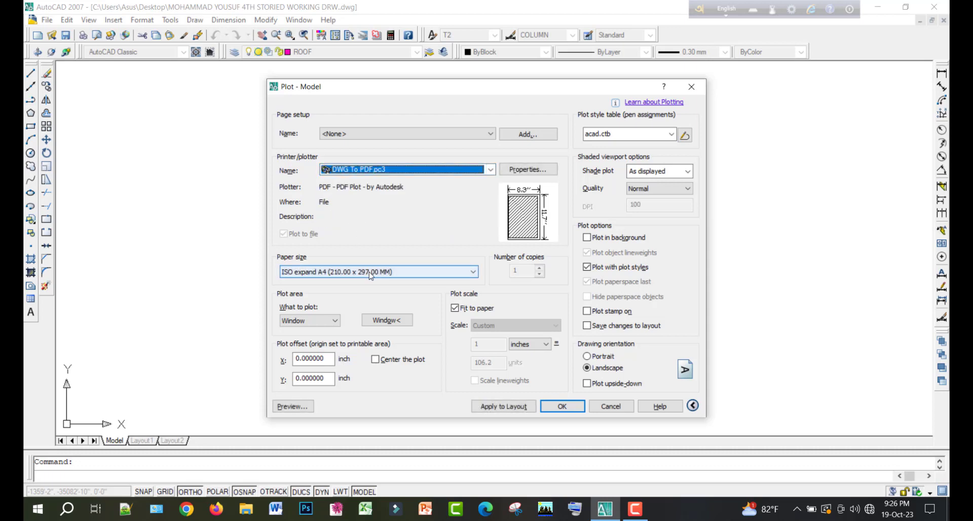
# Set the plot area to a window around the typical floor plan sheet, with portrait orientation and the plot centered
pyautogui.click(390, 320)
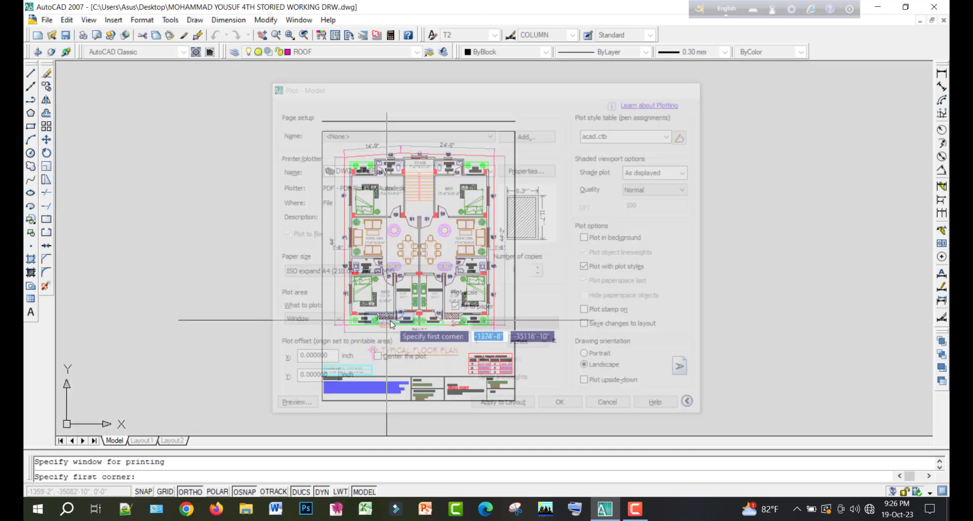
pyautogui.click(514, 120)
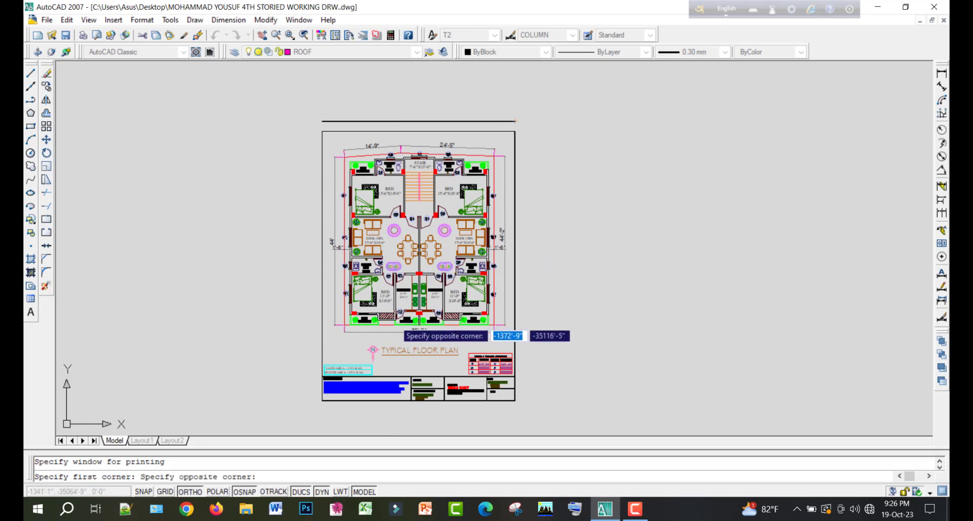
pyautogui.click(327, 408)
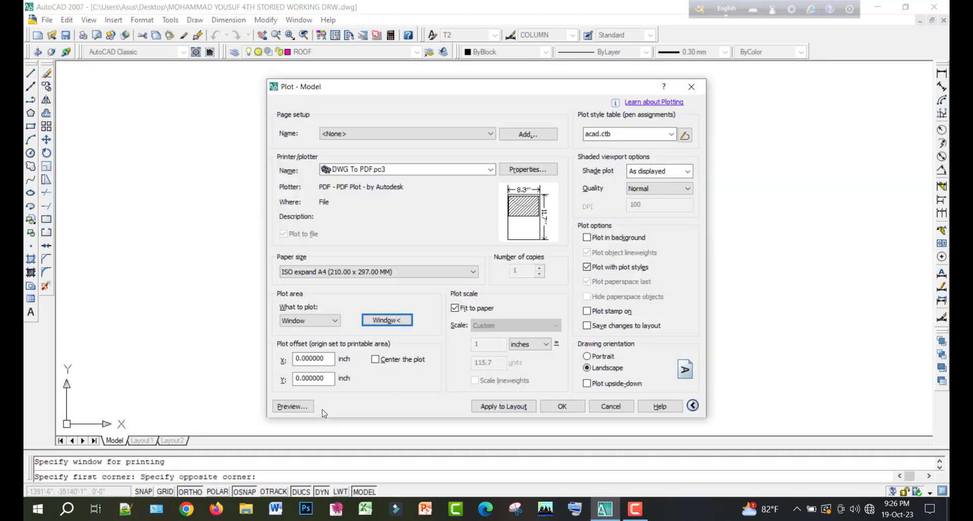
pyautogui.click(588, 355)
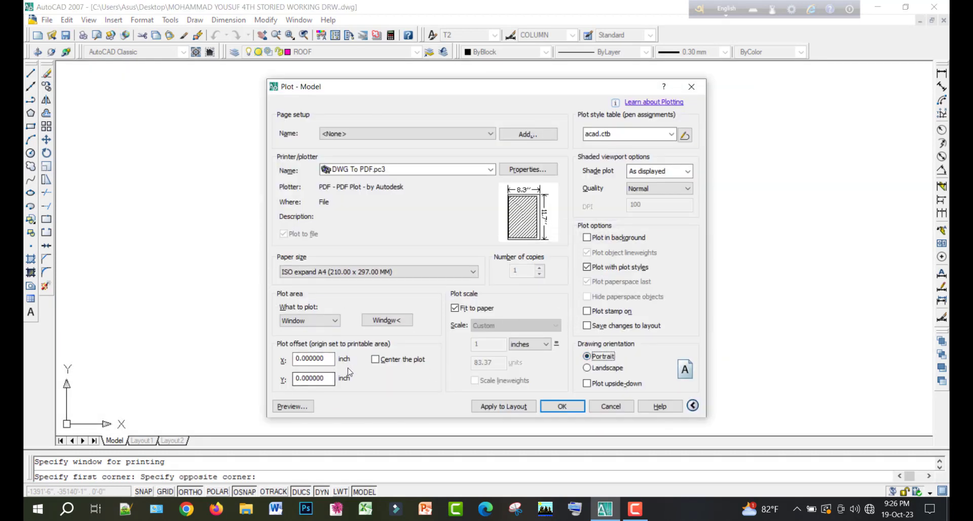
pyautogui.click(375, 360)
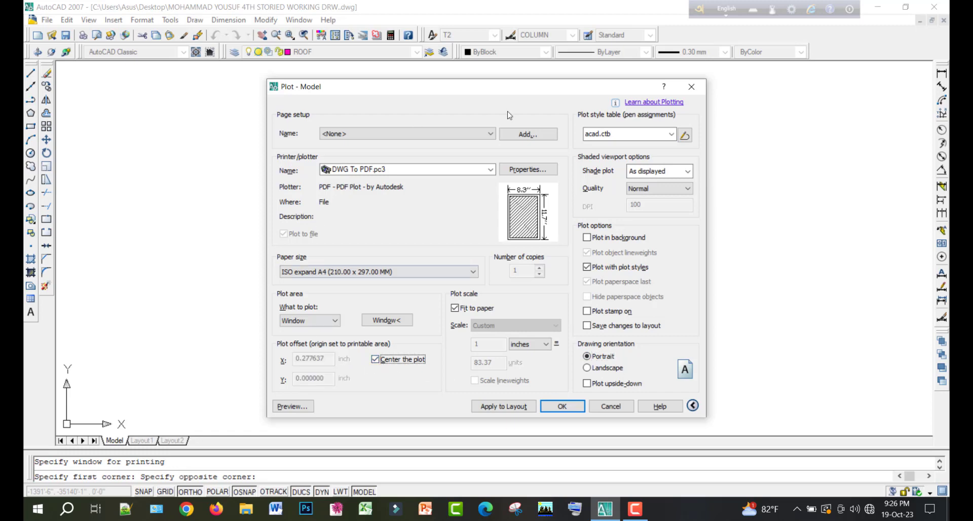
# Preview the plot, examine the sheet's margins on all sides for stamped text, and exit without plotting
pyautogui.click(299, 408)
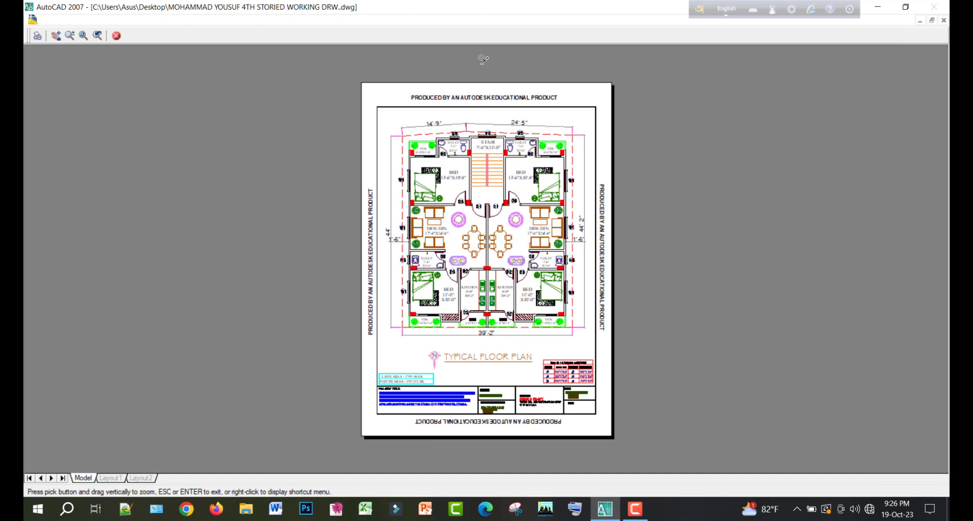
pyautogui.scroll(5, 463, 98)
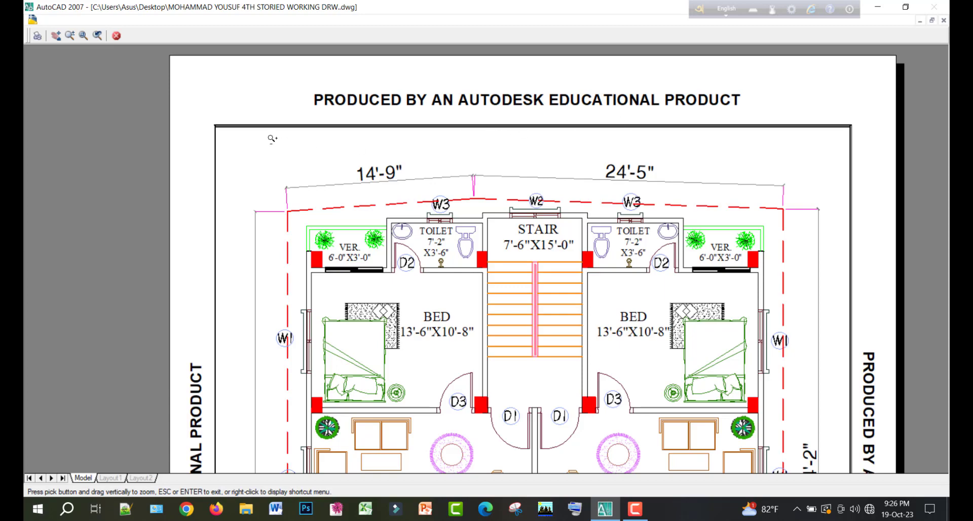
pyautogui.scroll(-1, 447, 122)
pyautogui.scroll(-2, 456, 106)
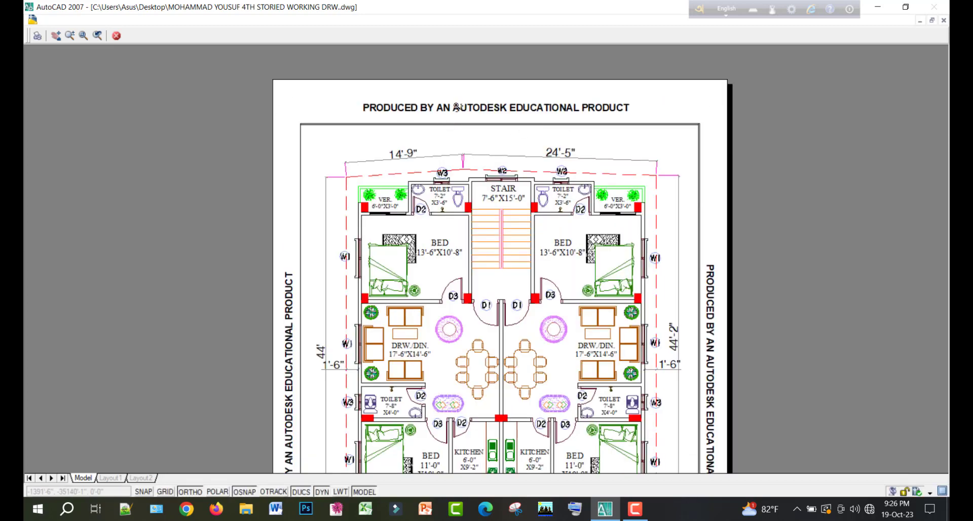
pyautogui.scroll(3, 529, 280)
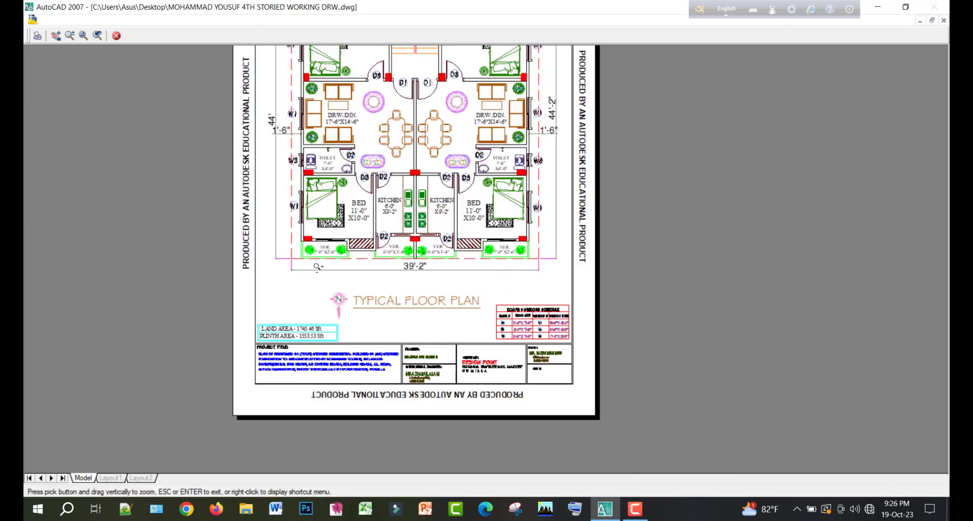
pyautogui.scroll(-2, 296, 205)
pyautogui.scroll(2, 289, 152)
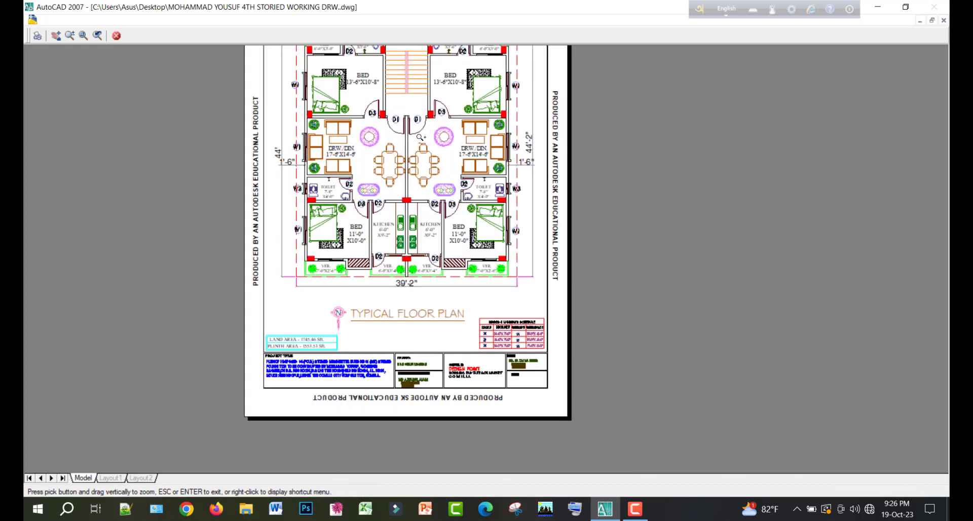
pyautogui.scroll(1, 538, 139)
pyautogui.scroll(-2, 542, 145)
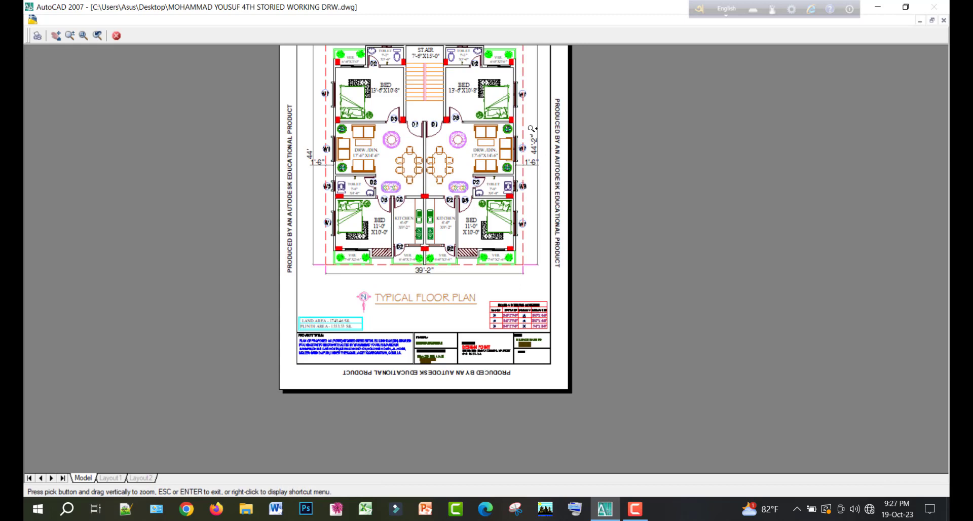
pyautogui.rightClick(532, 128)
pyautogui.click(548, 136)
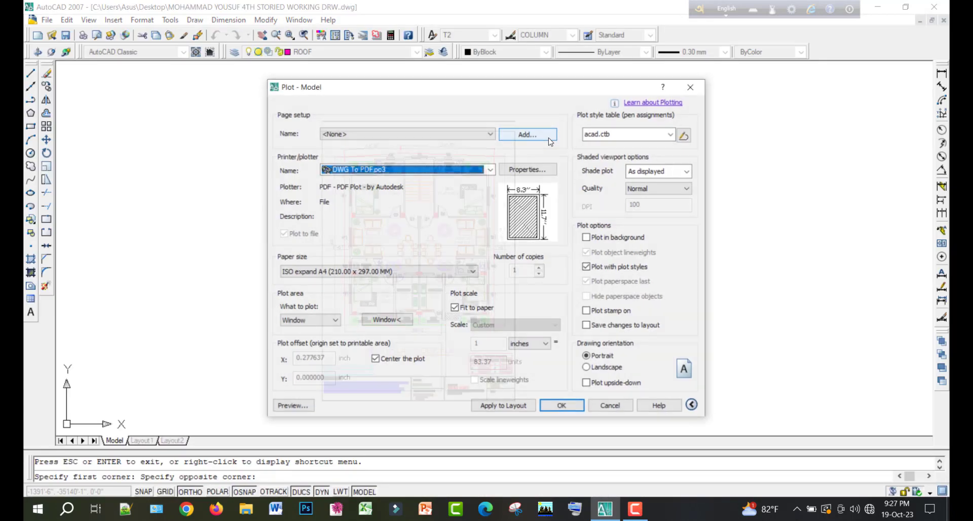
pyautogui.press('Escape')
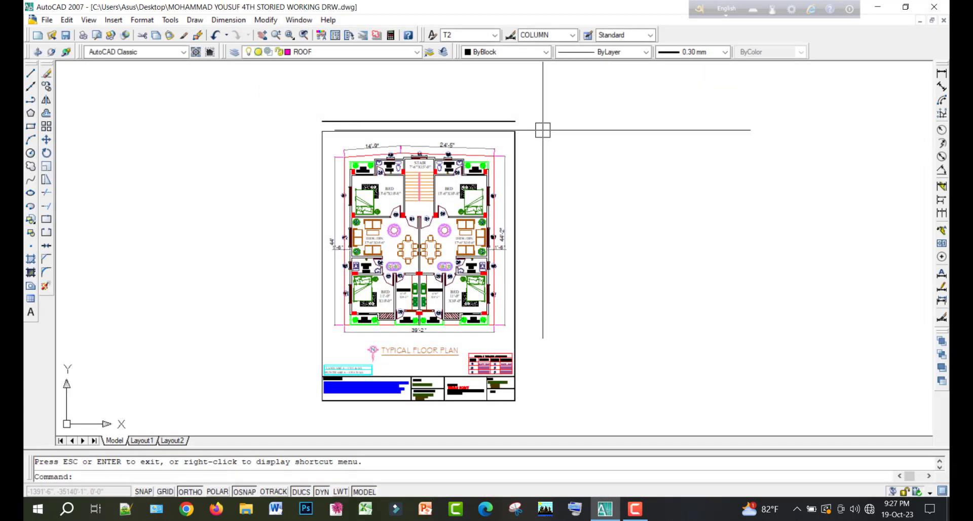
# Save the drawing to the Desktop under its existing name in AutoCAD 2007 DXF (*.dxf) format
pyautogui.click(46, 20)
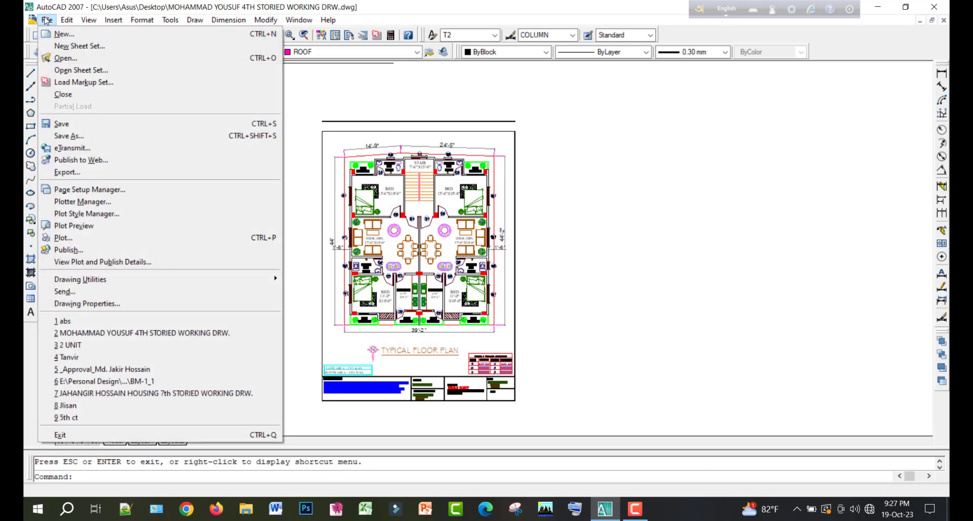
pyautogui.click(86, 136)
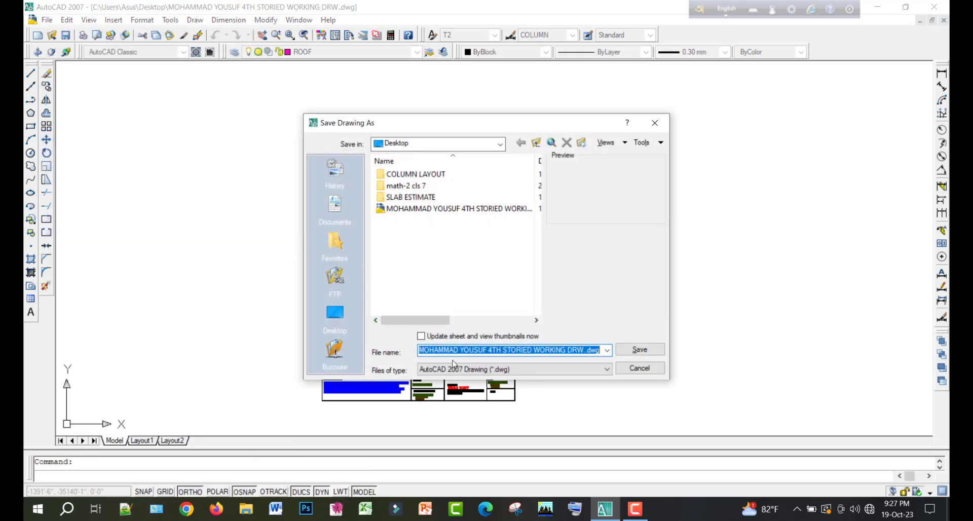
pyautogui.click(467, 370)
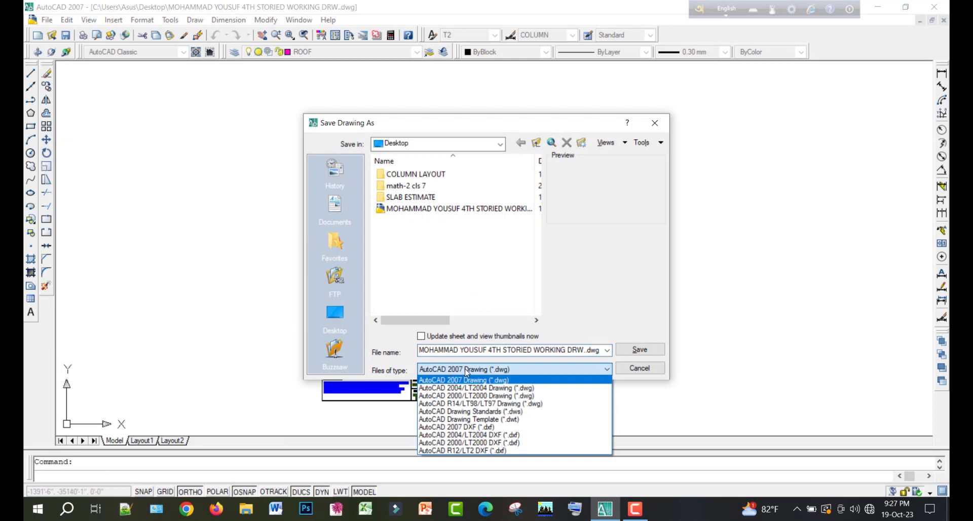
pyautogui.click(467, 369)
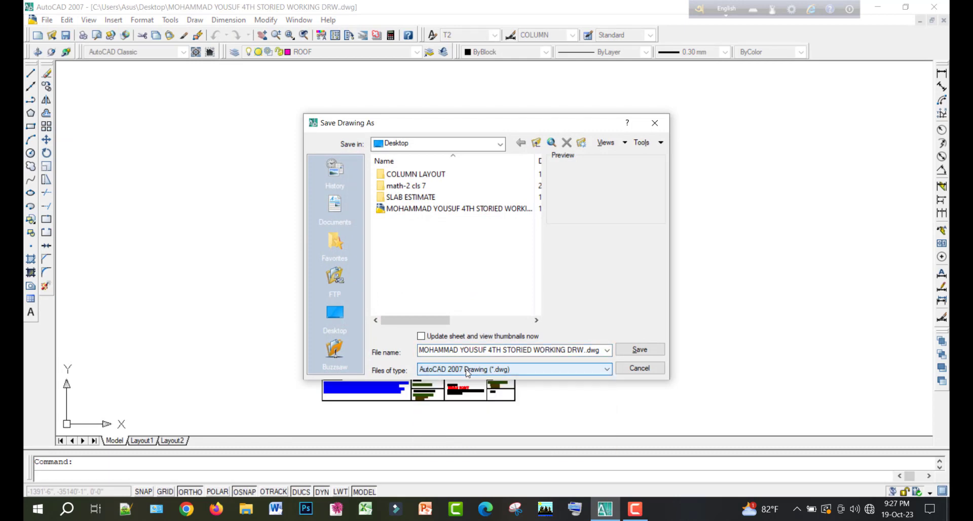
pyautogui.click(466, 371)
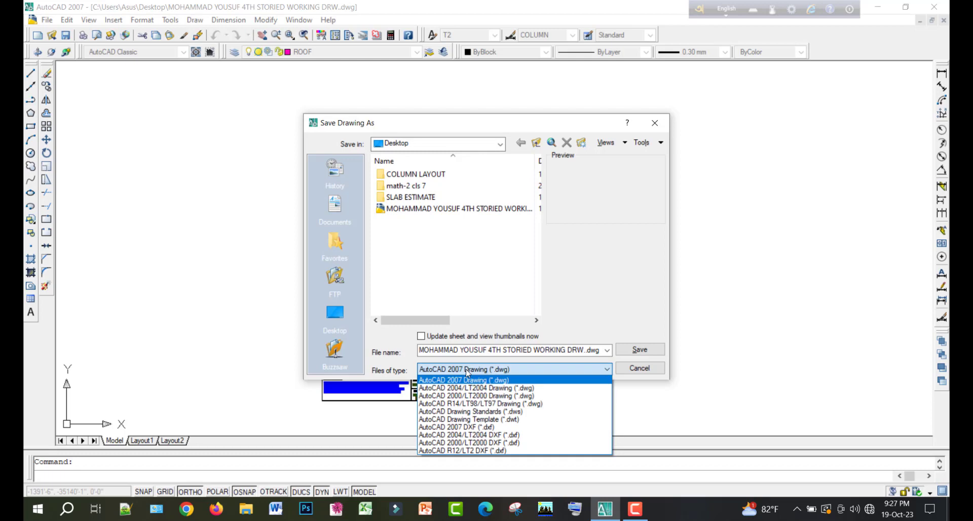
pyautogui.click(478, 428)
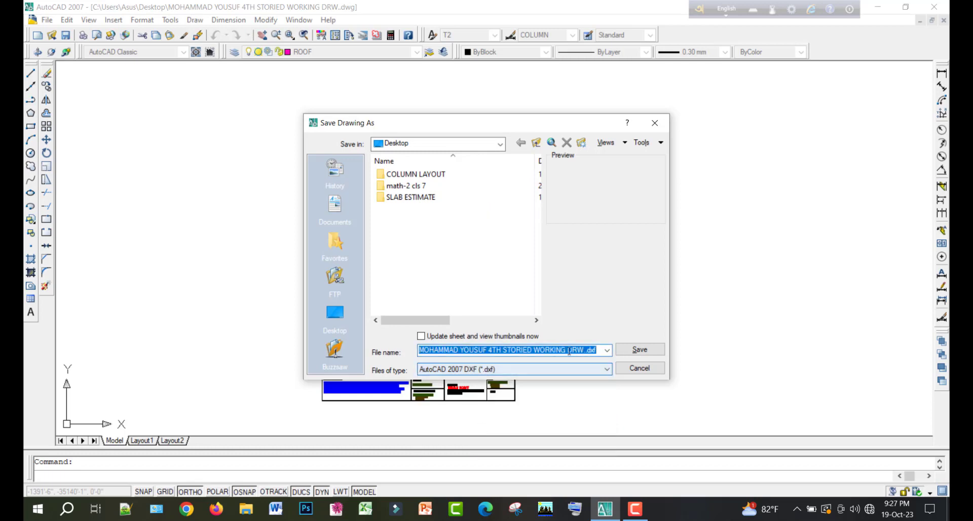
pyautogui.click(342, 320)
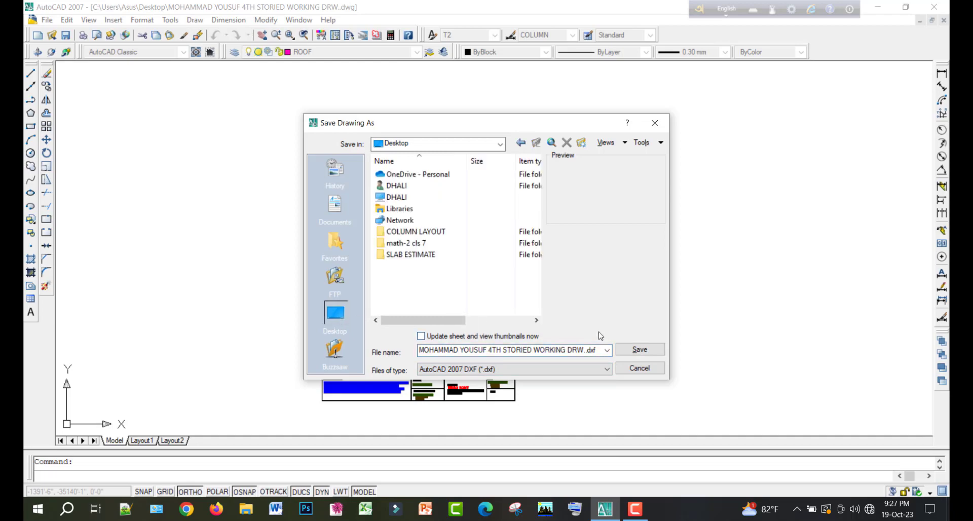
pyautogui.click(639, 349)
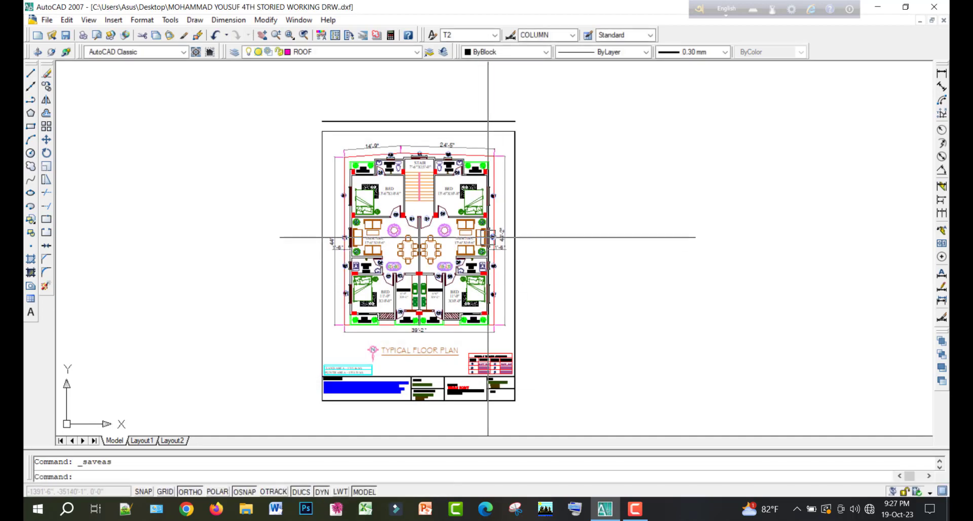
# Close AutoCAD, declining to save in the 2007 drawing format, and refresh the Windows desktop
pyautogui.click(934, 7)
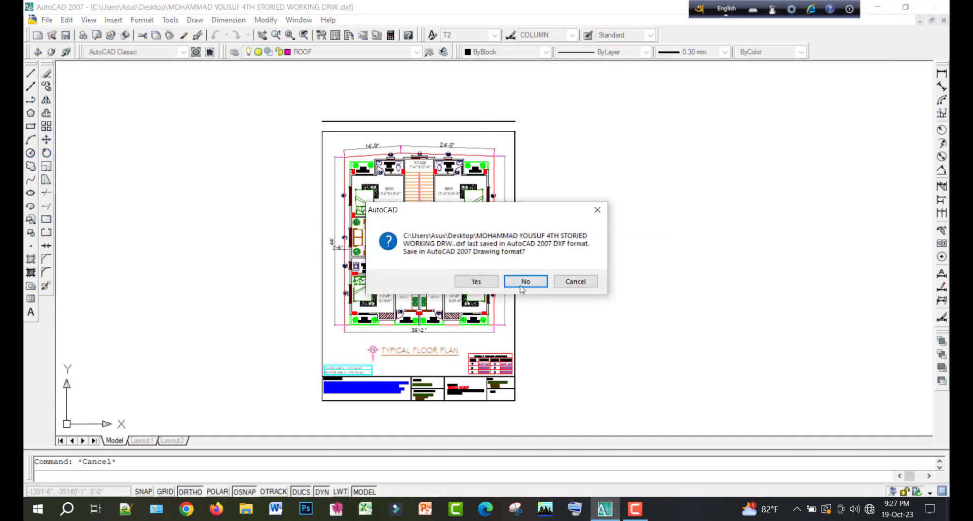
pyautogui.click(522, 288)
pyautogui.rightClick(476, 95)
pyautogui.click(507, 132)
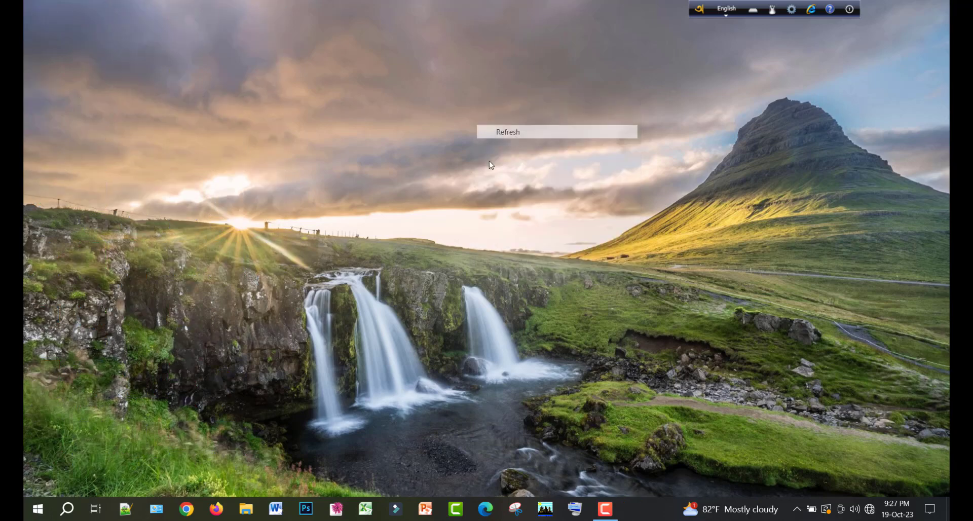
pyautogui.rightClick(352, 74)
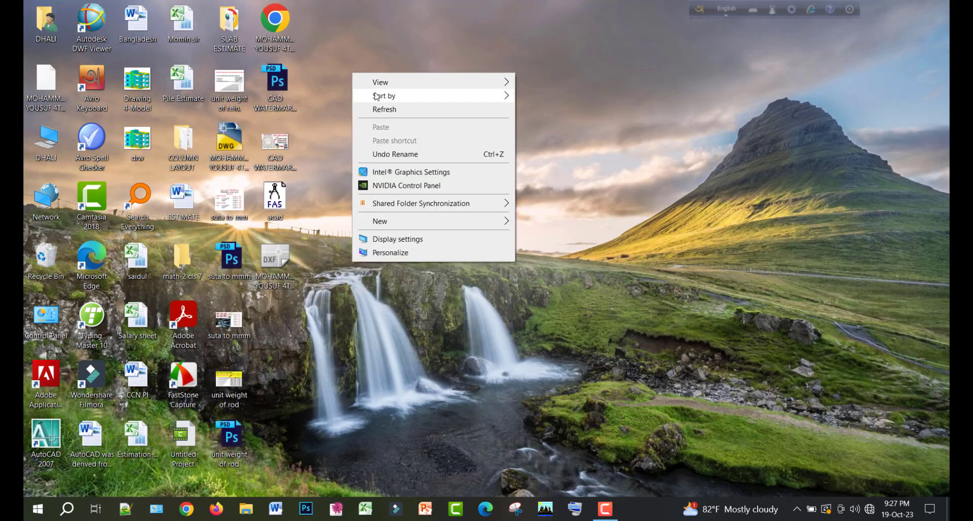
pyautogui.click(381, 109)
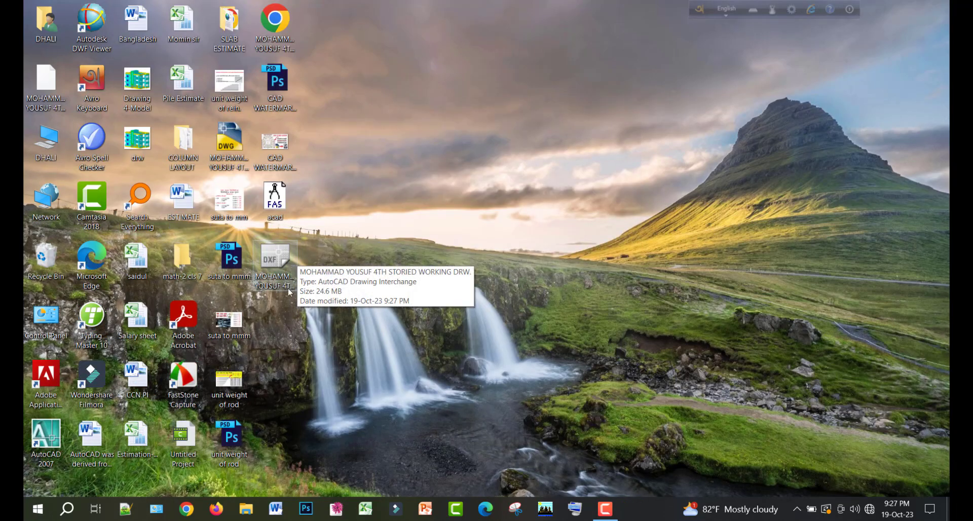
# Open the saved DXF file from the desktop in AutoCAD and bring the typical floor plan sheet into view
pyautogui.doubleClick(274, 264)
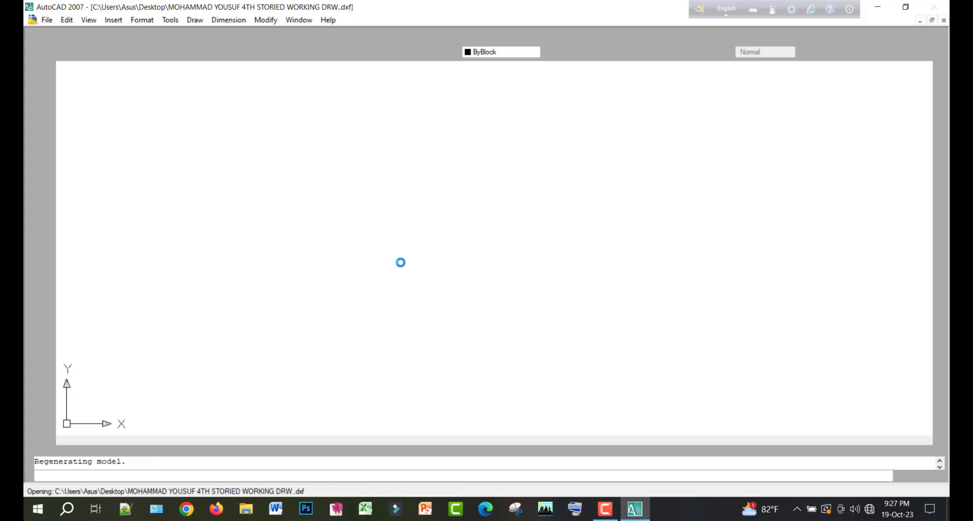
pyautogui.scroll(-4, 330, 196)
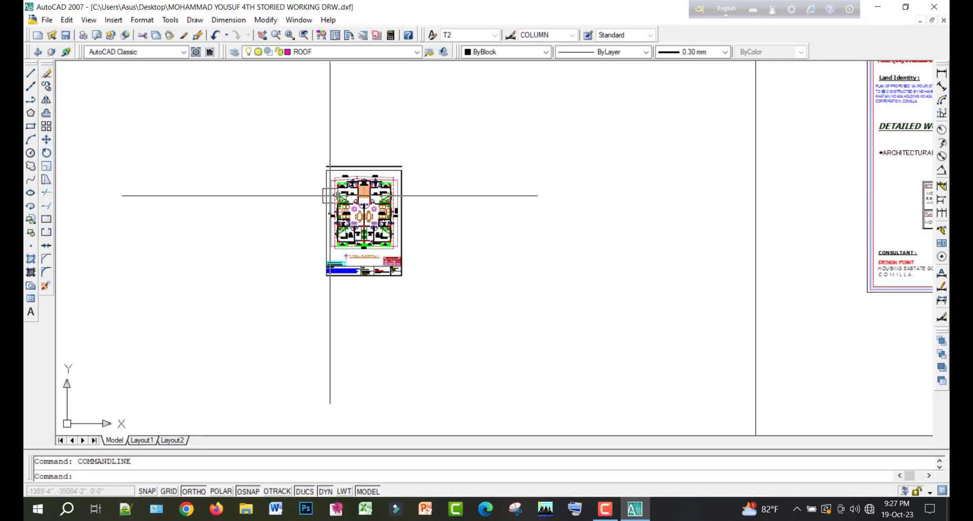
pyautogui.scroll(5, 330, 196)
pyautogui.scroll(-2, 426, 138)
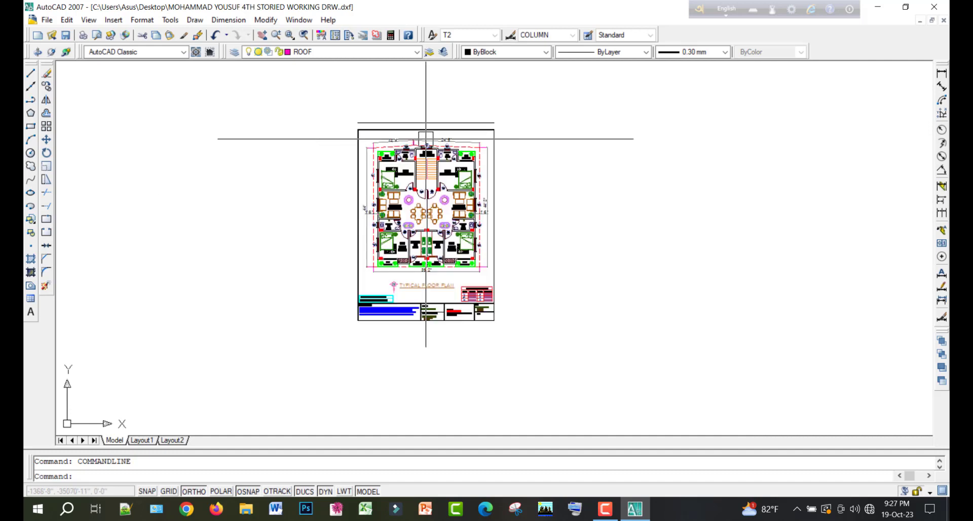
# Save the drawing to the Desktop as 3 storied in AutoCAD 2007 Drawing (*.dwg) format, and close AutoCAD
pyautogui.click(65, 35)
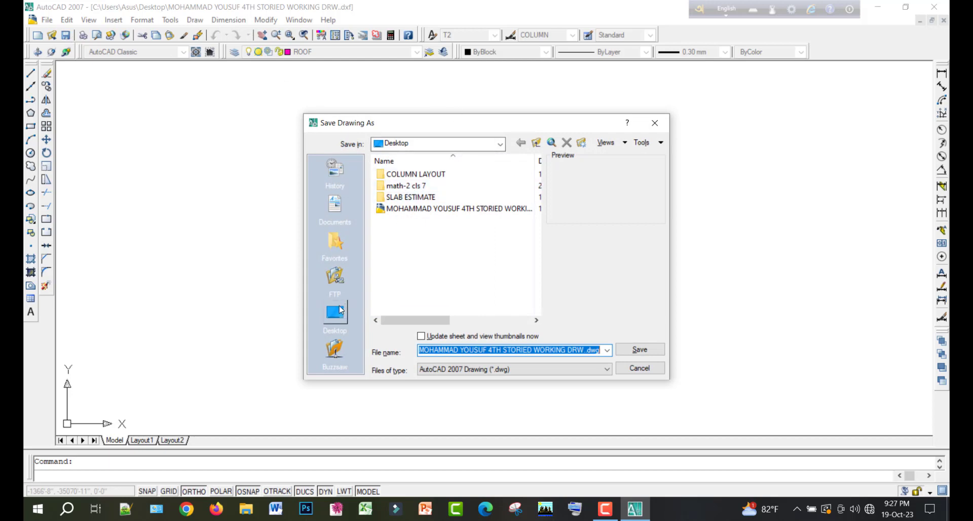
pyautogui.click(340, 310)
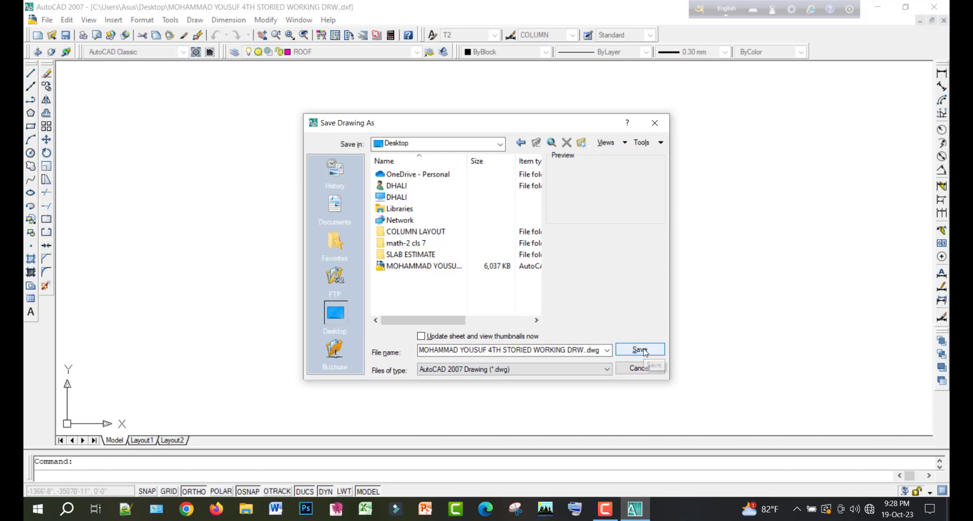
pyautogui.click(590, 352)
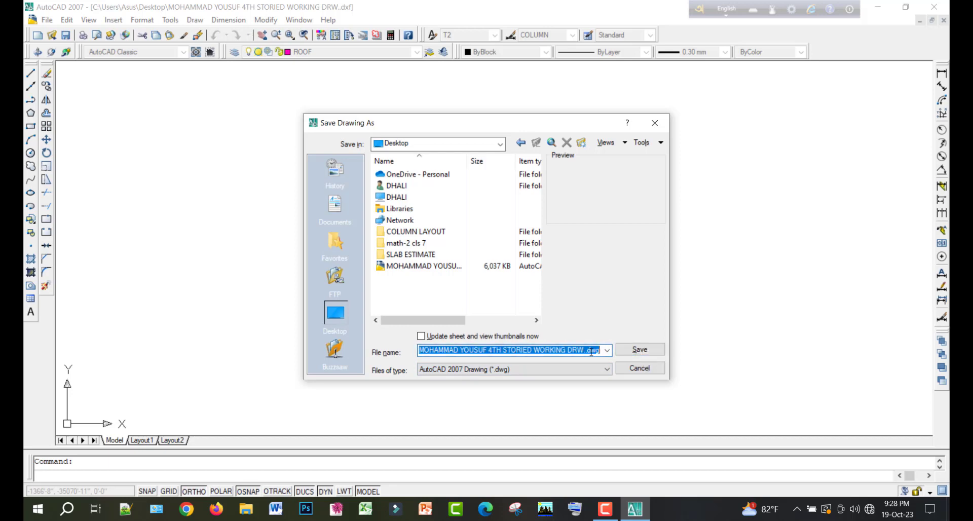
pyautogui.write('3 storied')
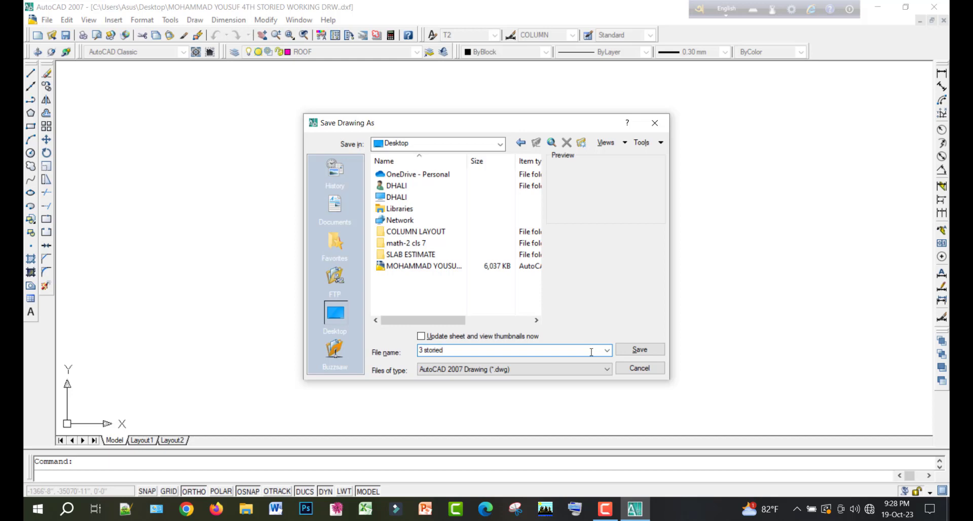
pyautogui.click(651, 349)
pyautogui.click(934, 7)
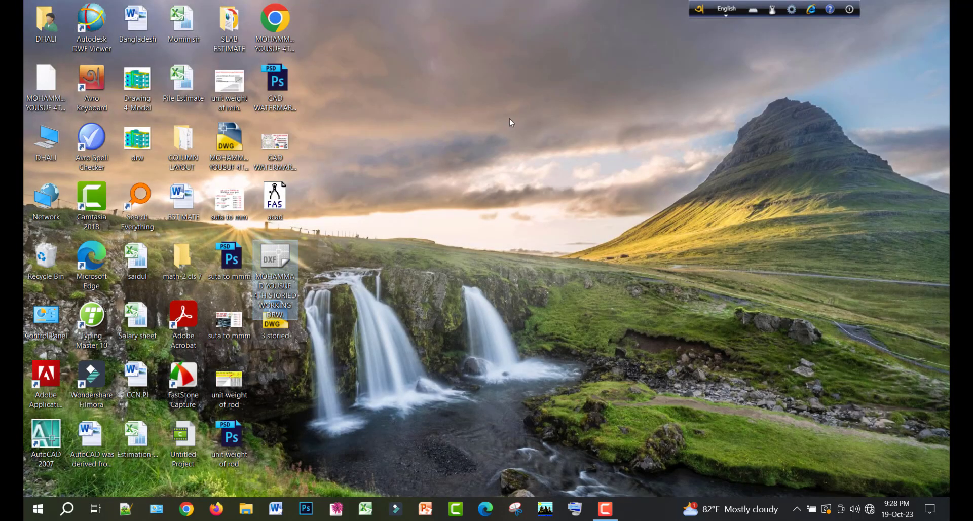
# Clear the saved DXF and acad FAS files off the Windows desktop and refresh it
pyautogui.rightClick(509, 118)
pyautogui.click(545, 154)
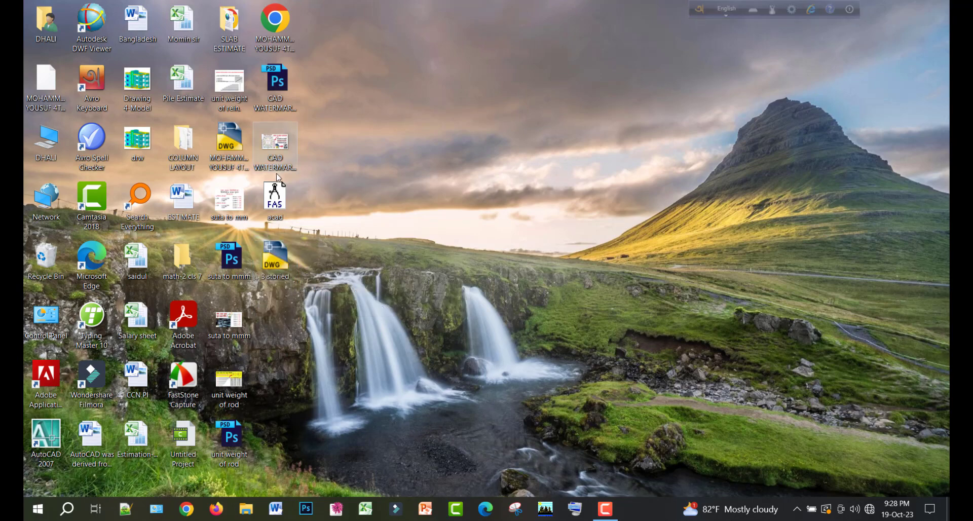
pyautogui.rightClick(360, 161)
pyautogui.click(387, 198)
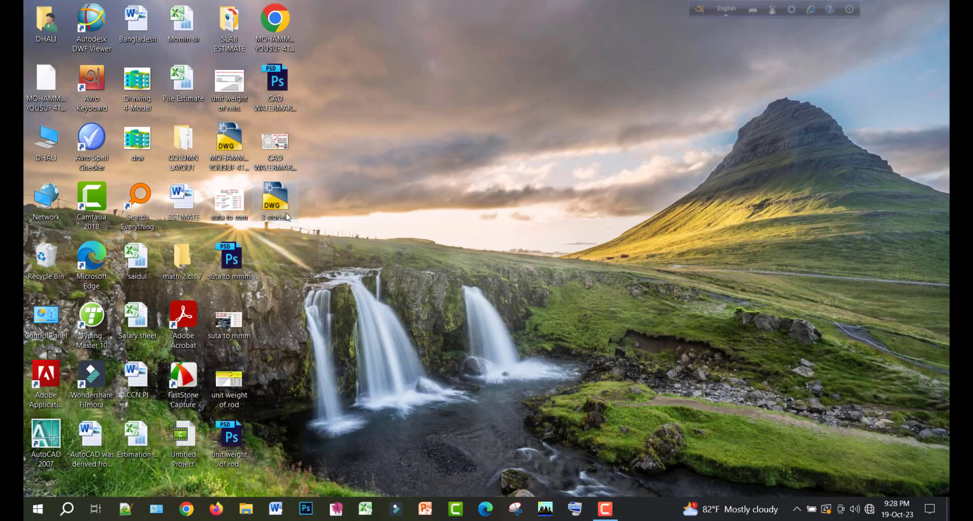
# Open the 3 storied drawing from the desktop in AutoCAD, bring the typical floor plan sheet into view and start a plot
pyautogui.doubleClick(274, 200)
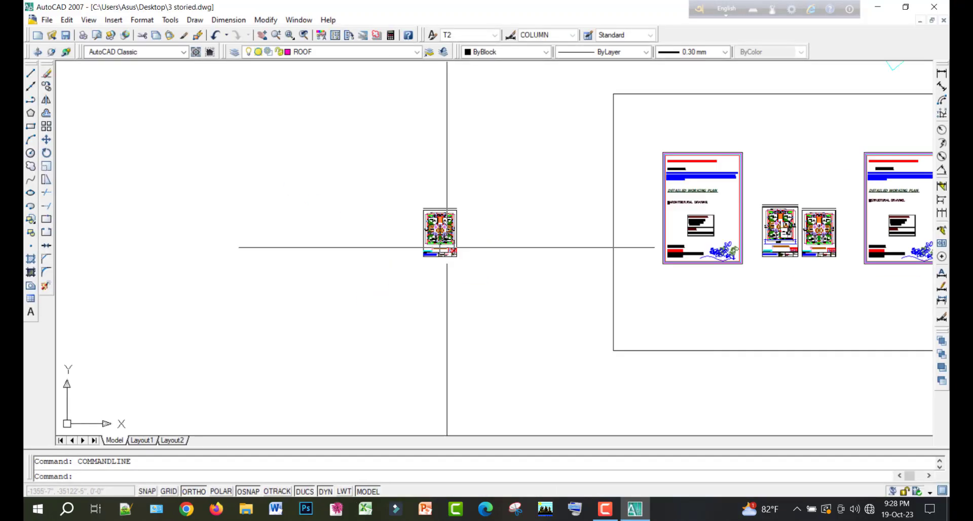
pyautogui.scroll(-1, 447, 248)
pyautogui.scroll(8, 445, 239)
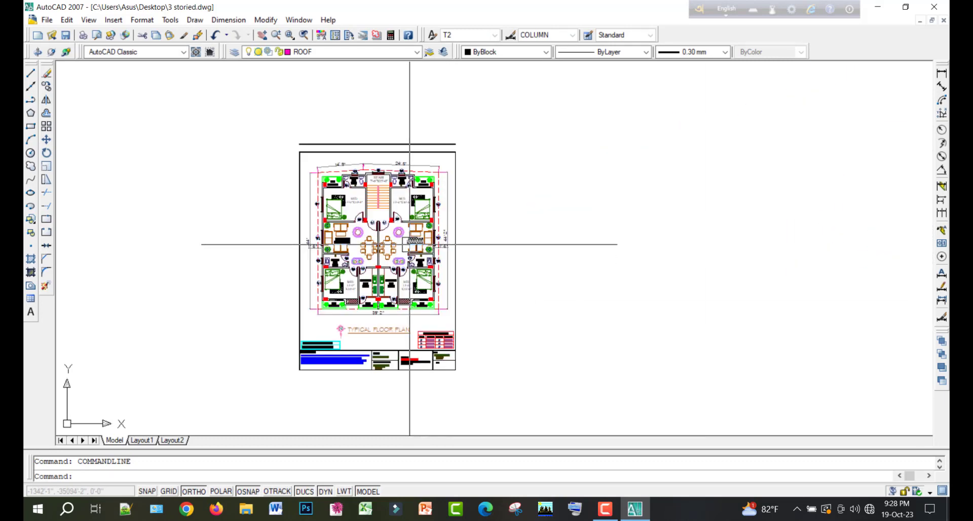
pyautogui.moveTo(410, 245); pyautogui.dragTo(440, 265, button='middle')
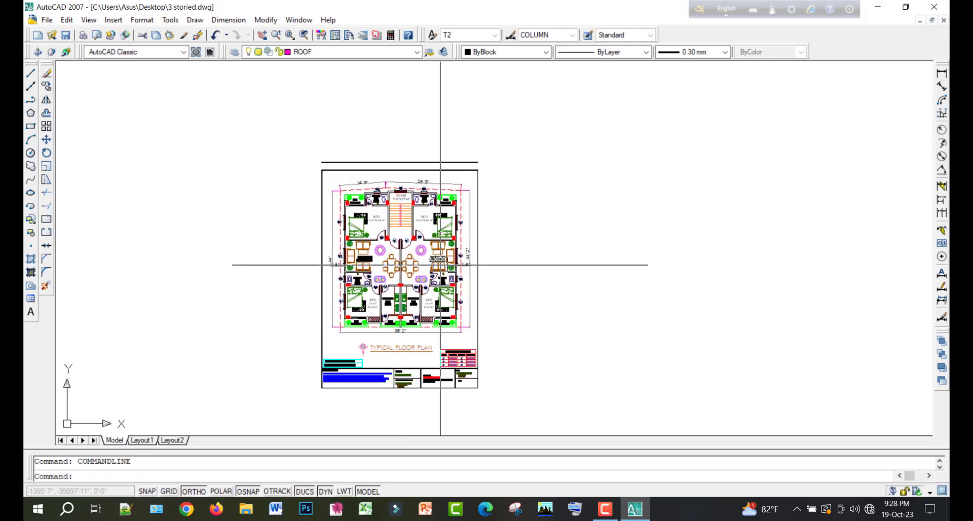
pyautogui.hotkey('ctrl', 'p')
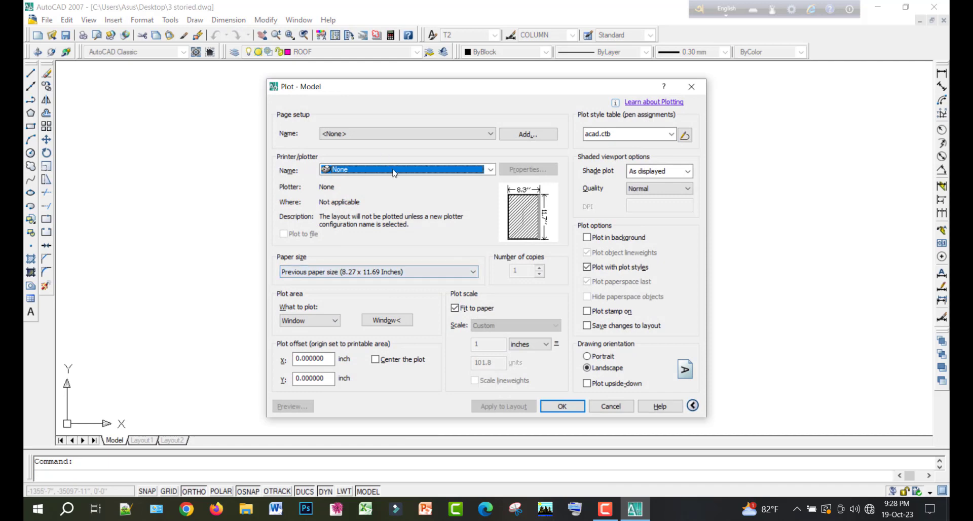
# Set the plotter to PublishToWeb JPG.pc3 with the User 1 (1218.00 x 1576.00 Pixels) paper size
pyautogui.click(395, 170)
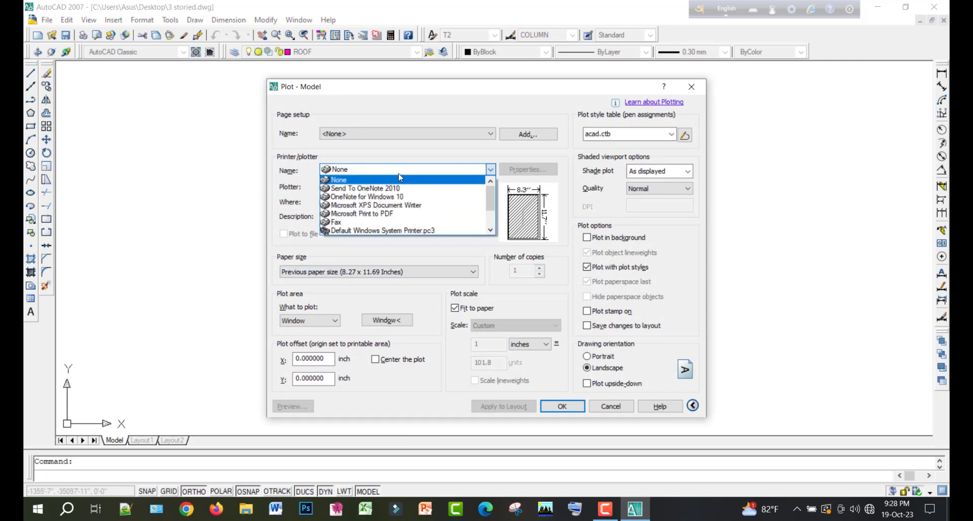
pyautogui.scroll(-2, 381, 223)
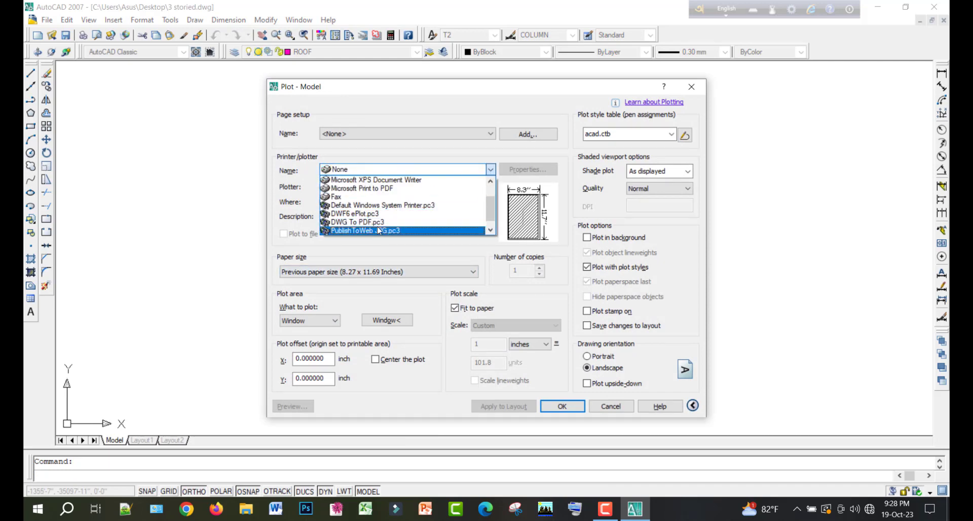
pyautogui.click(379, 230)
pyautogui.click(381, 275)
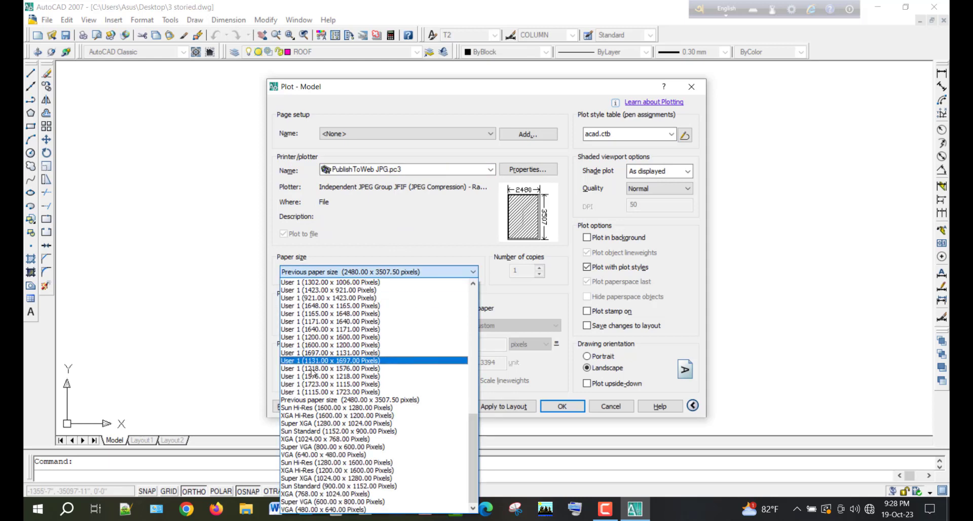
pyautogui.scroll(5, 309, 358)
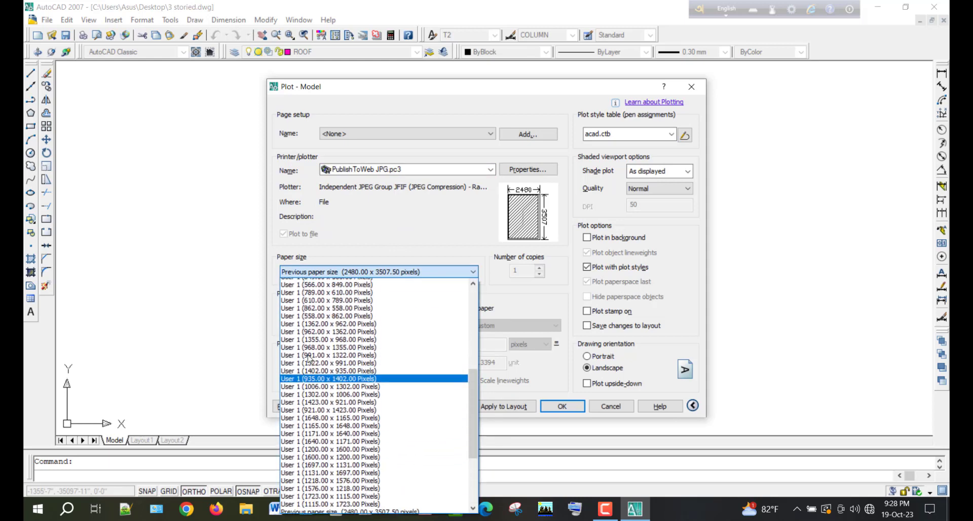
pyautogui.scroll(9, 309, 358)
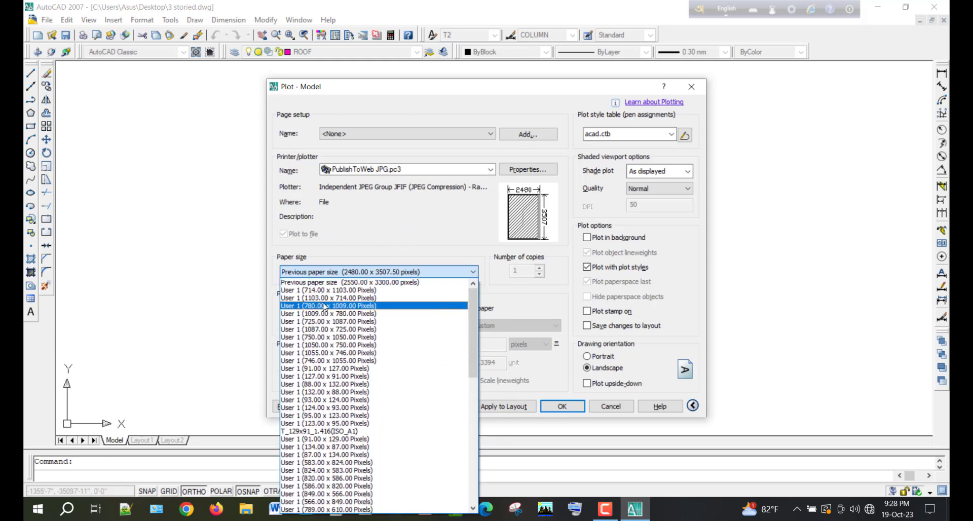
pyautogui.scroll(-4, 408, 361)
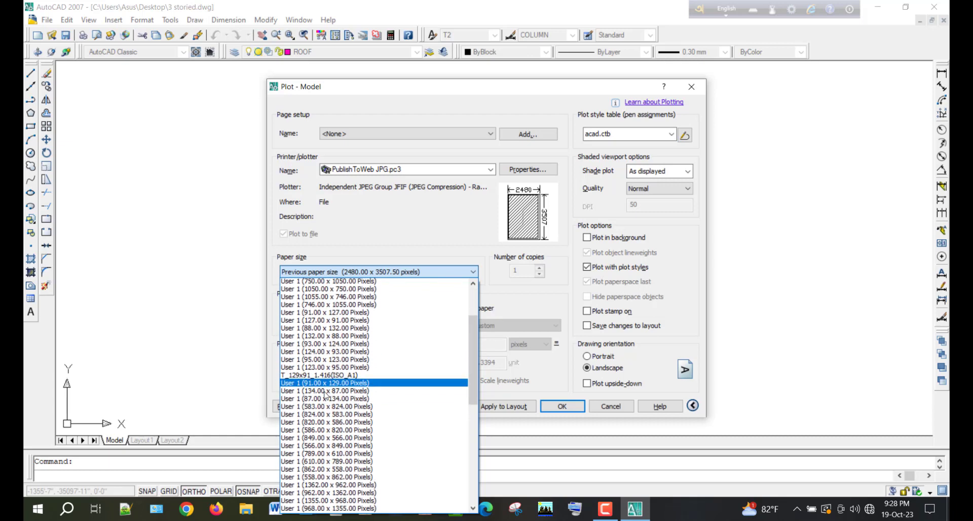
pyautogui.scroll(-10, 385, 385)
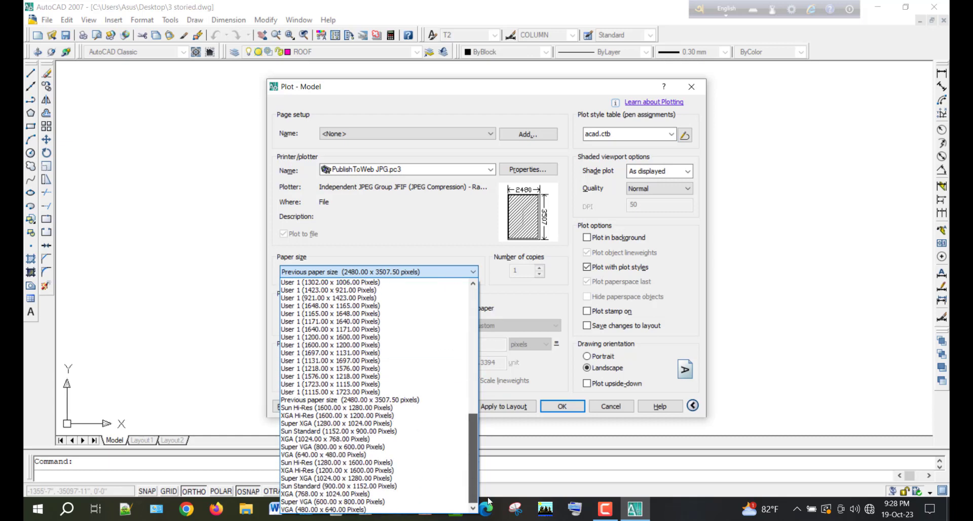
pyautogui.click(364, 369)
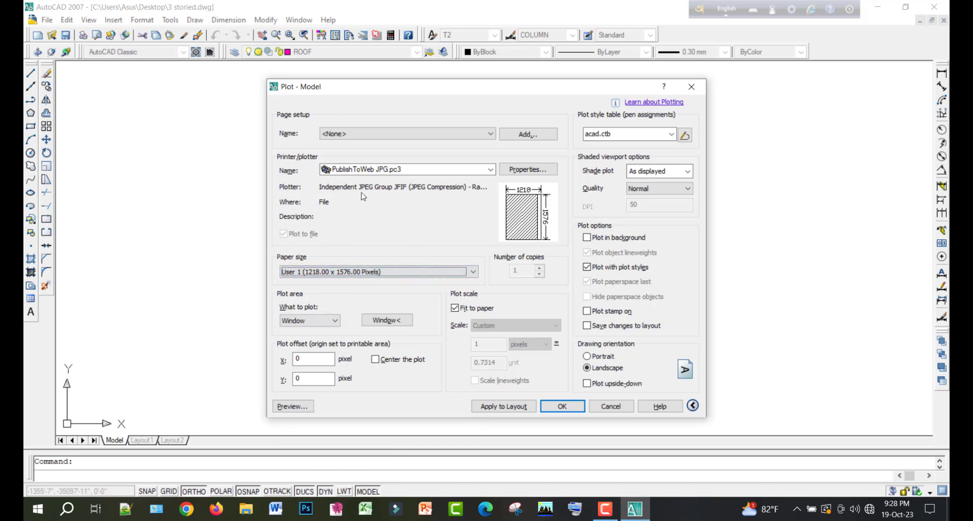
# Set the plotter to DWG To PDF.pc3 with the ISO A4 (297.00 x 210.00 MM) paper size
pyautogui.click(391, 172)
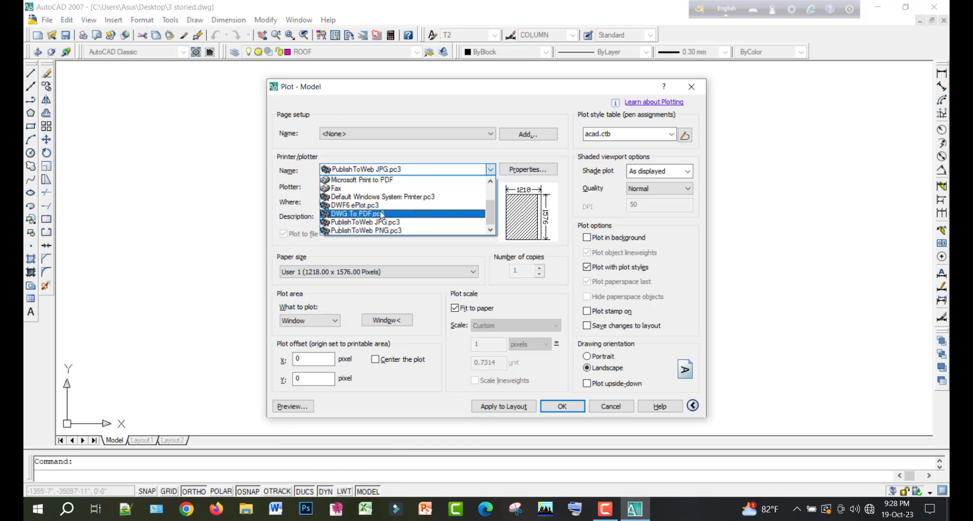
pyautogui.click(357, 214)
pyautogui.click(462, 286)
pyautogui.click(409, 274)
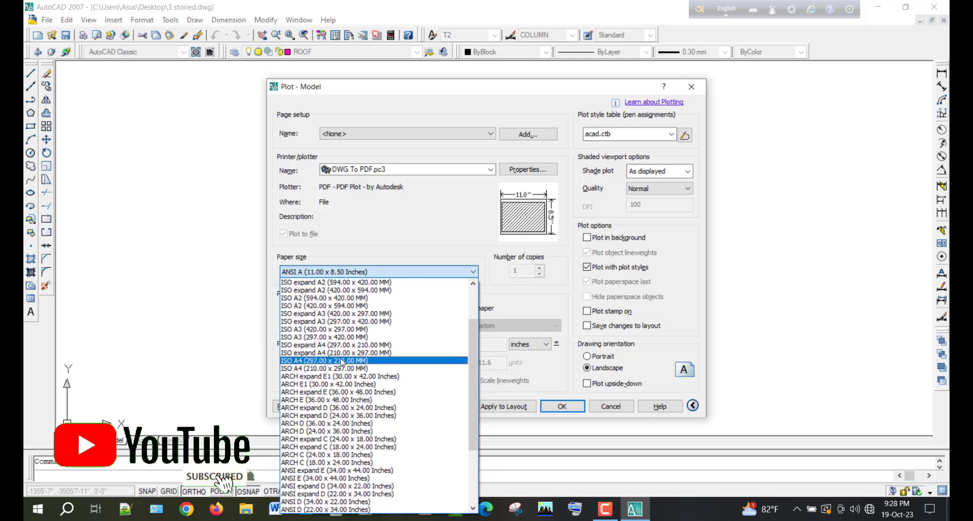
pyautogui.click(335, 292)
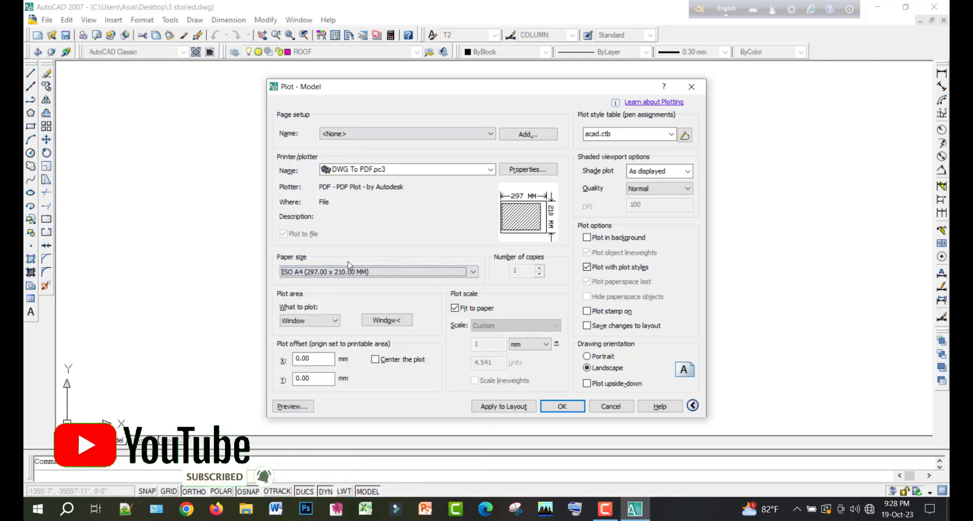
# Define the plot window around the typical floor plan sheet's border and set the drawing orientation to portrait
pyautogui.click(388, 320)
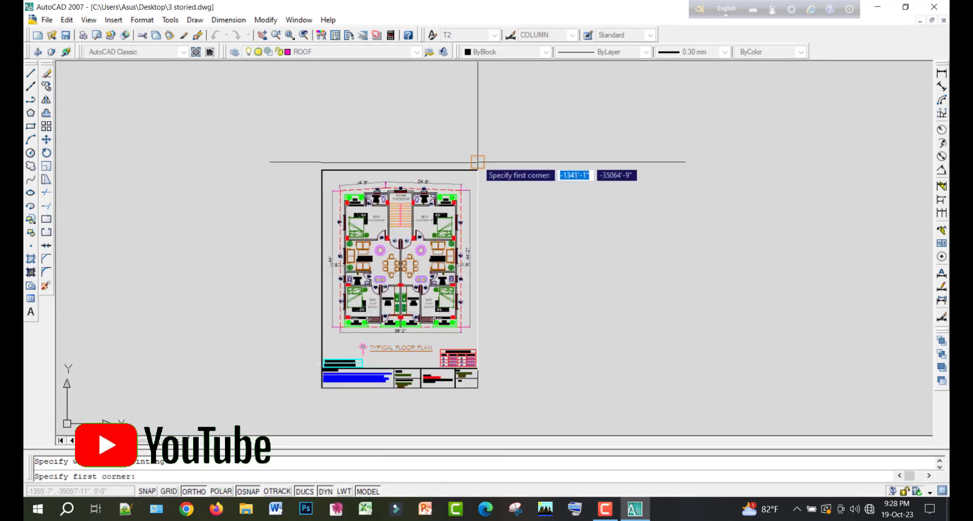
pyautogui.click(478, 158)
pyautogui.click(319, 391)
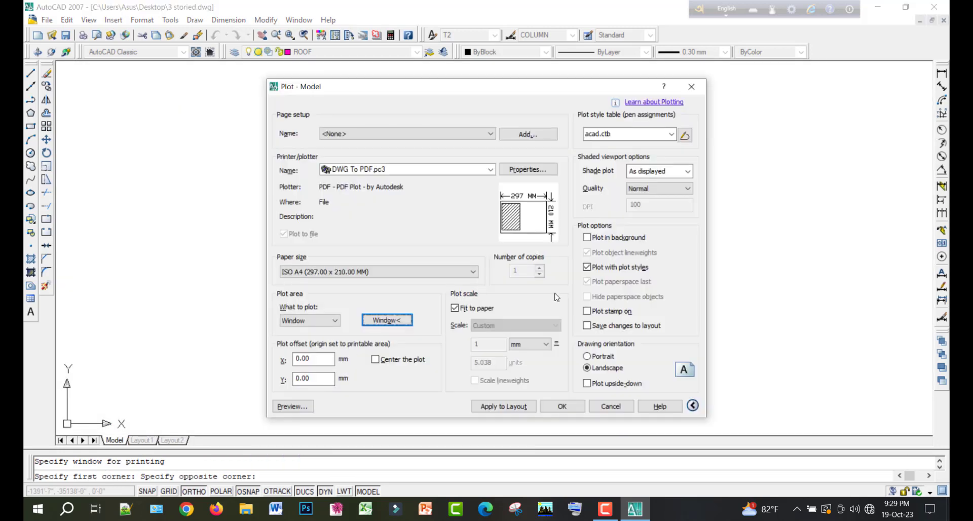
pyautogui.click(588, 356)
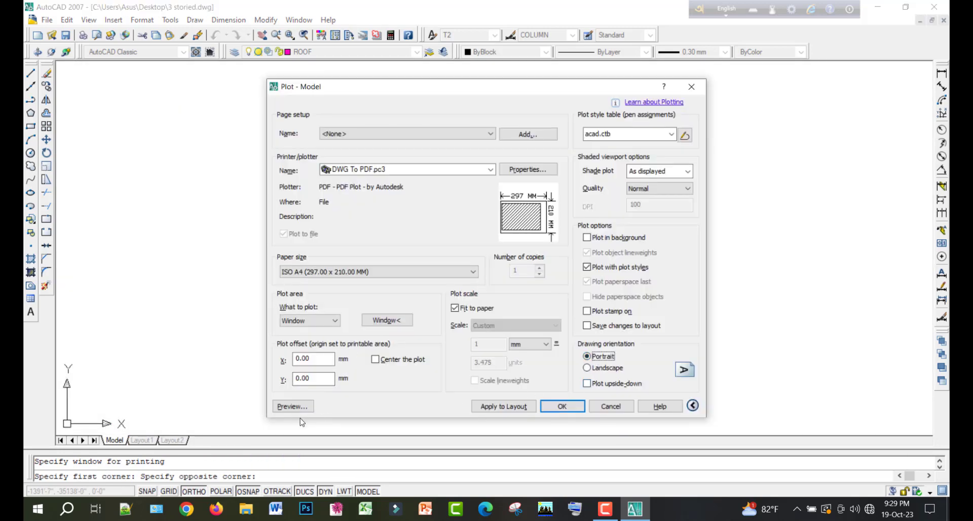
# Preview the plot, examine the sheet's upper and lower margins for stamped text, and exit without plotting
pyautogui.click(288, 406)
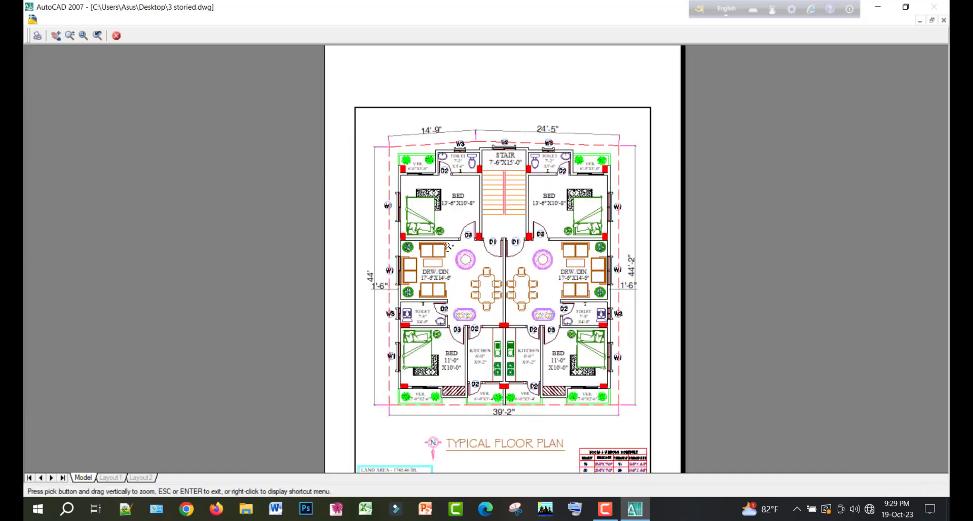
pyautogui.scroll(2, 415, 144)
pyautogui.scroll(2, 590, 139)
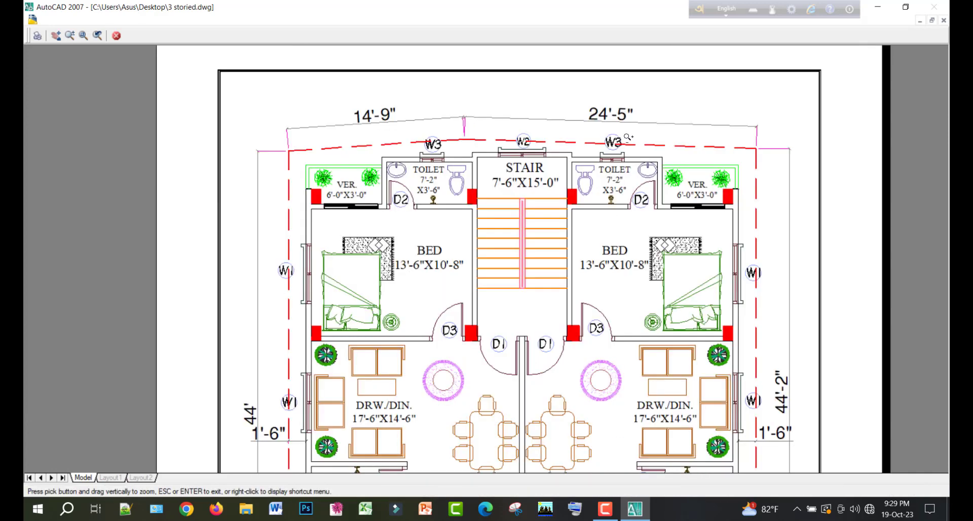
pyautogui.scroll(-4, 443, 170)
pyautogui.scroll(2, 442, 231)
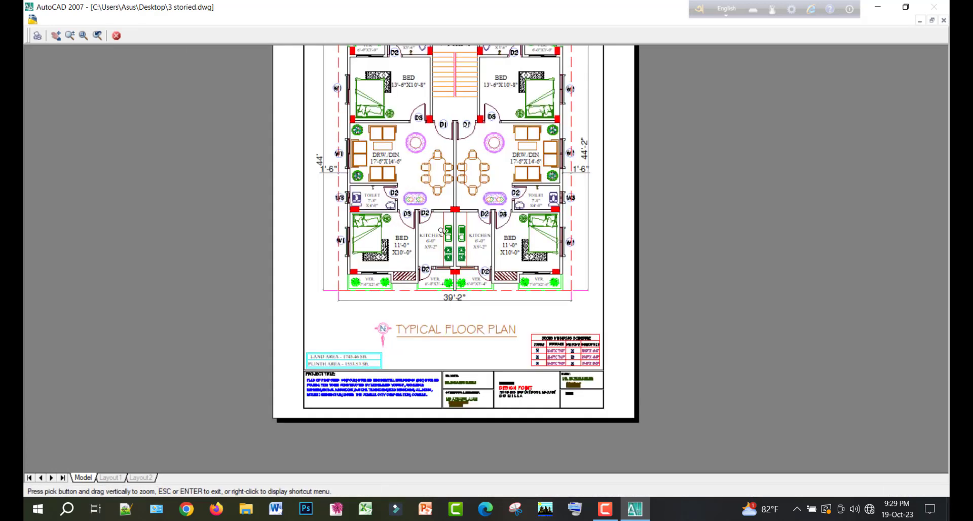
pyautogui.scroll(-3, 441, 202)
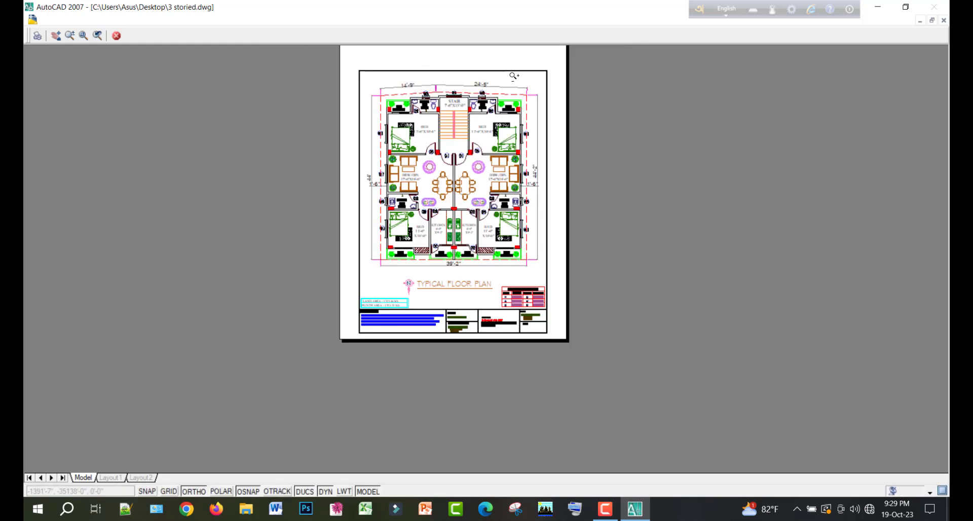
pyautogui.rightClick(480, 71)
pyautogui.click(499, 79)
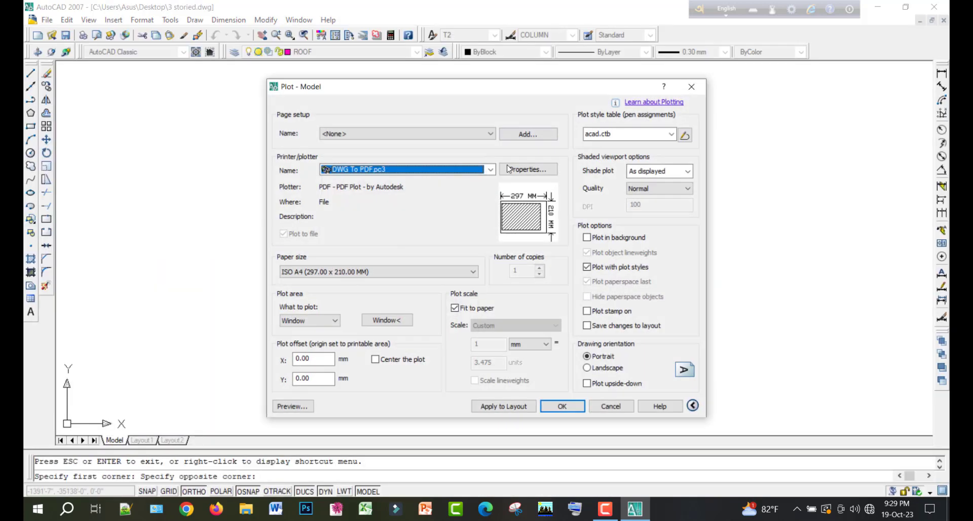
pyautogui.press('Escape')
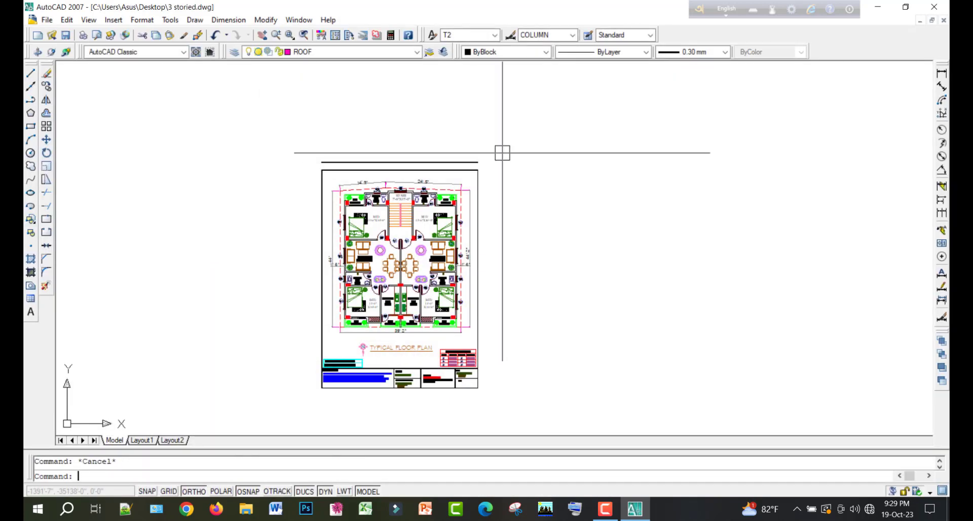